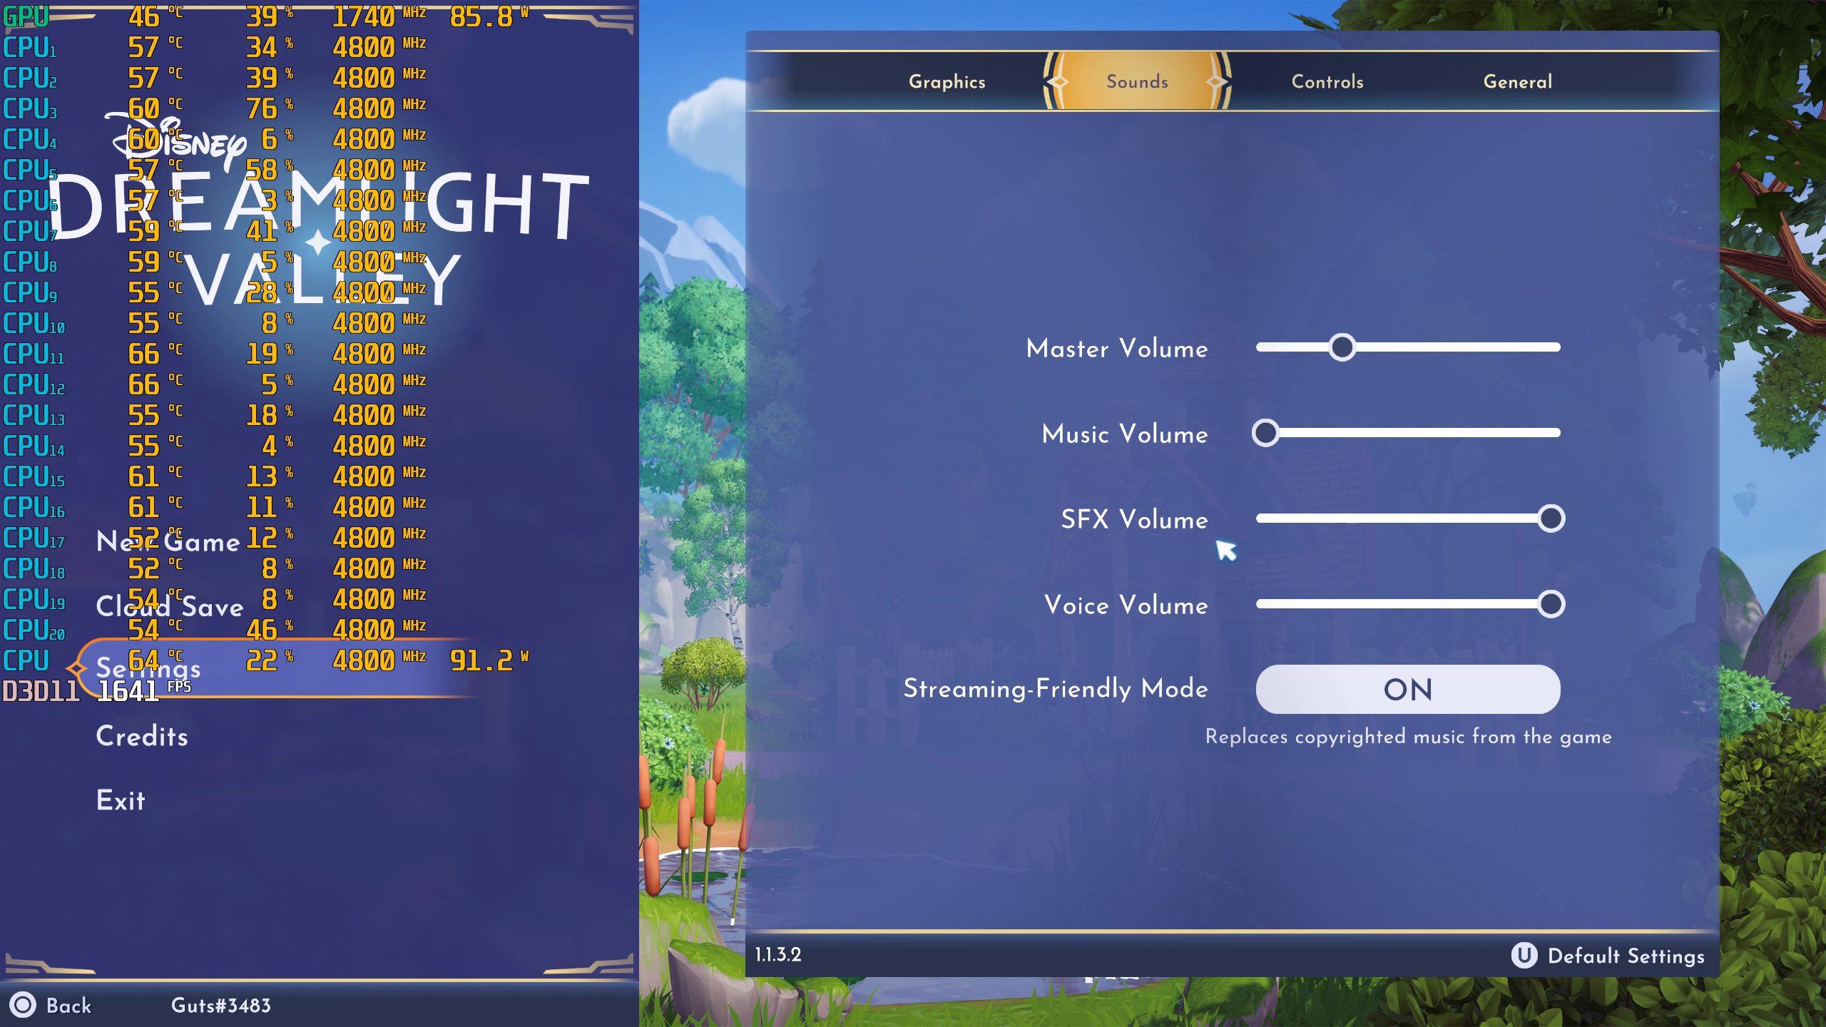
Turn vertical sync off in the graphics settings and check the graphics preset choices.
{"action": "left_click", "coordinate": [960, 91]}
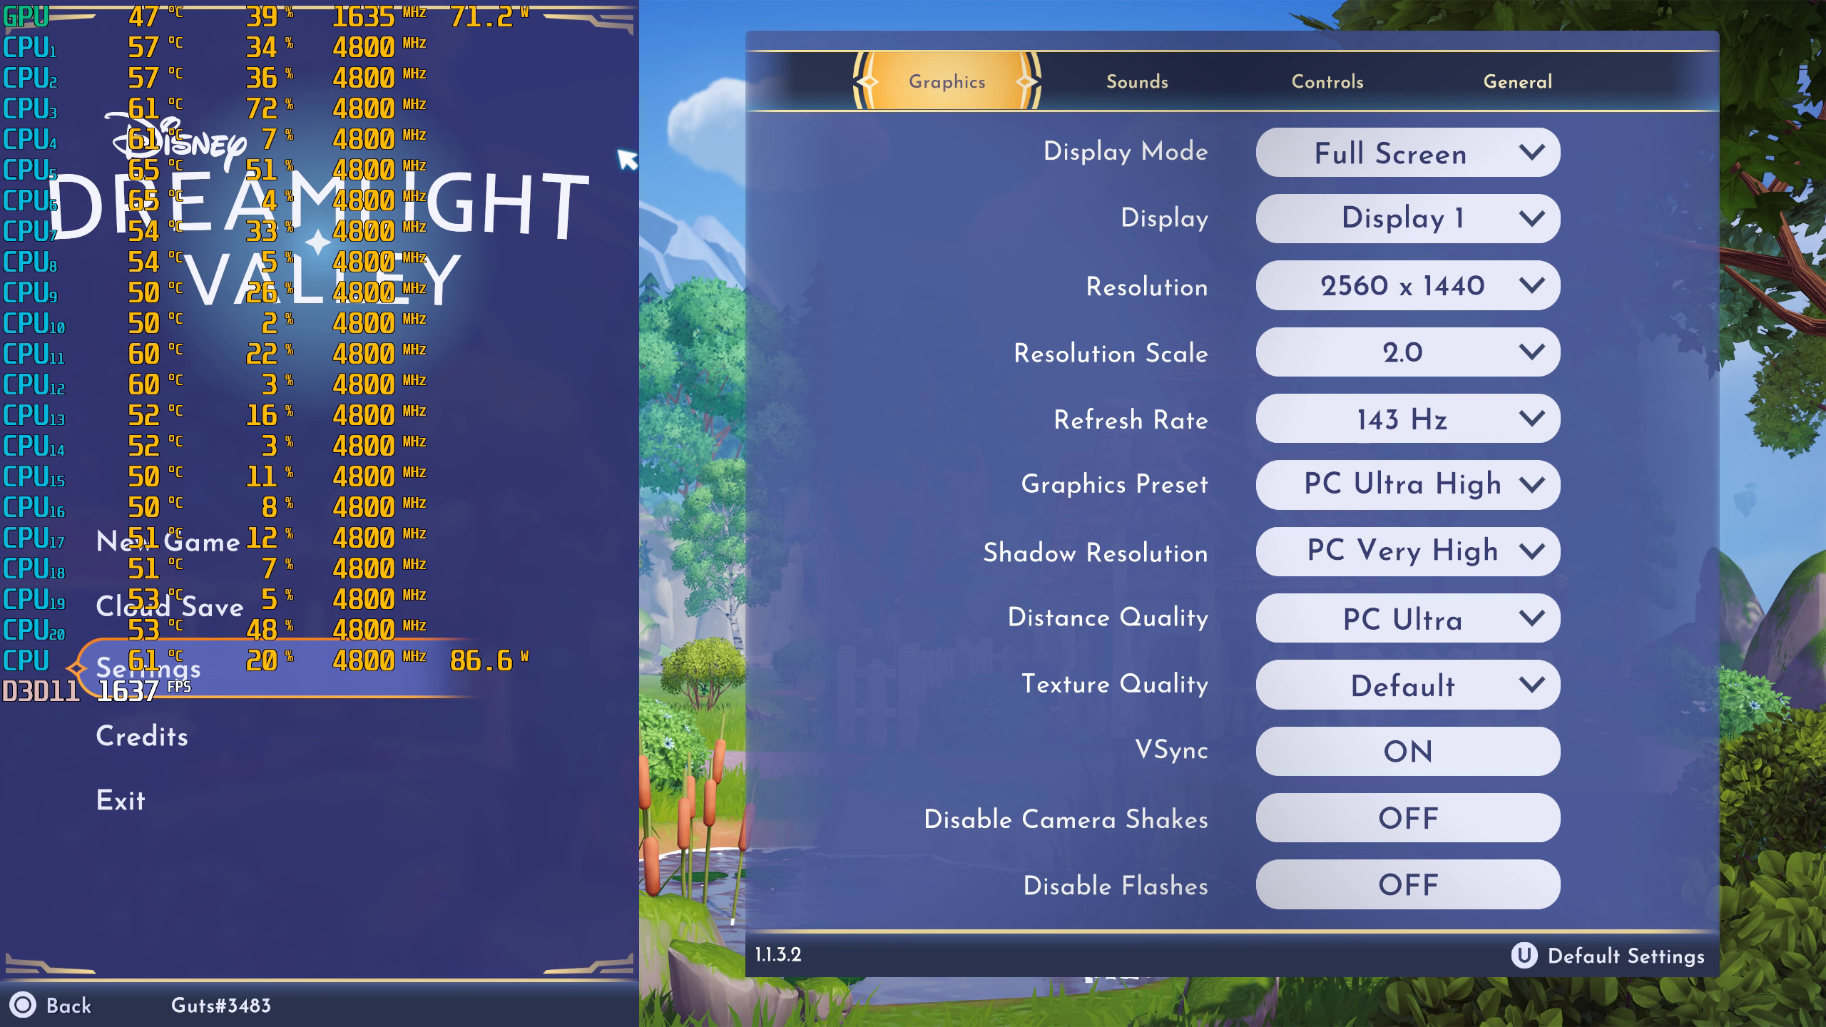
{"action": "left_click", "coordinate": [1317, 766]}
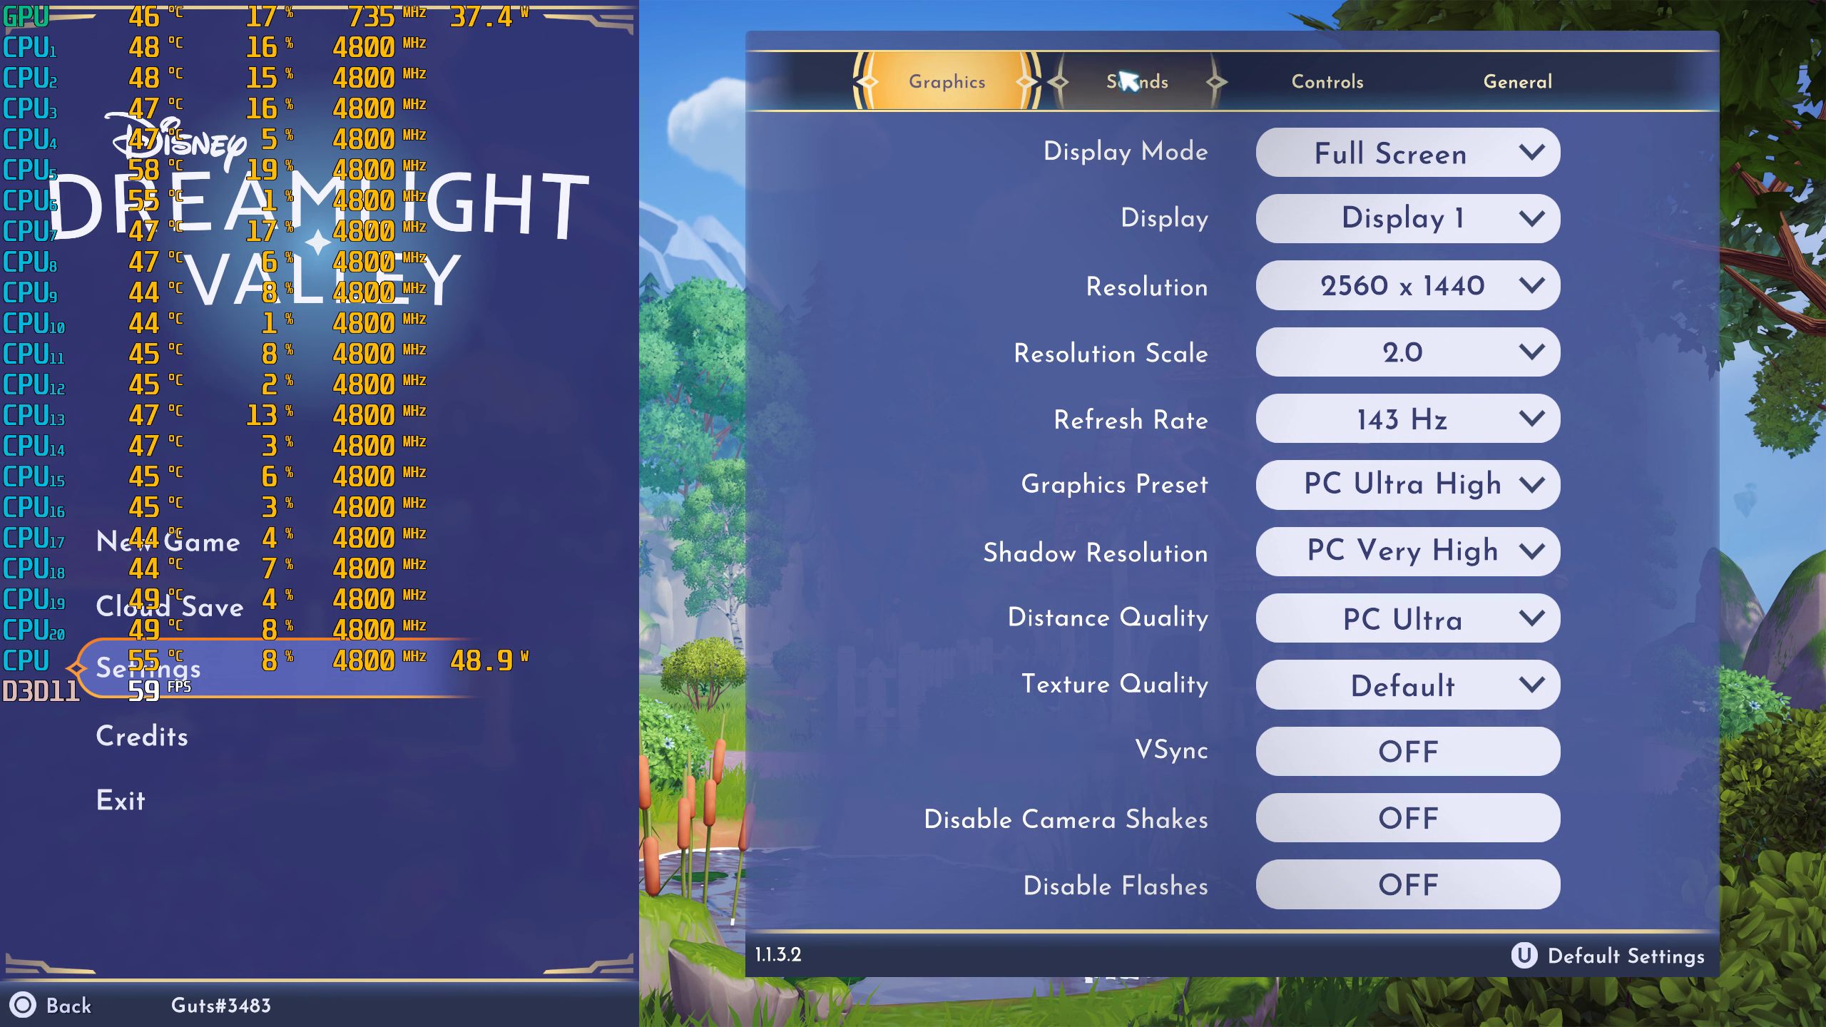
{"action": "left_click", "coordinate": [1434, 492]}
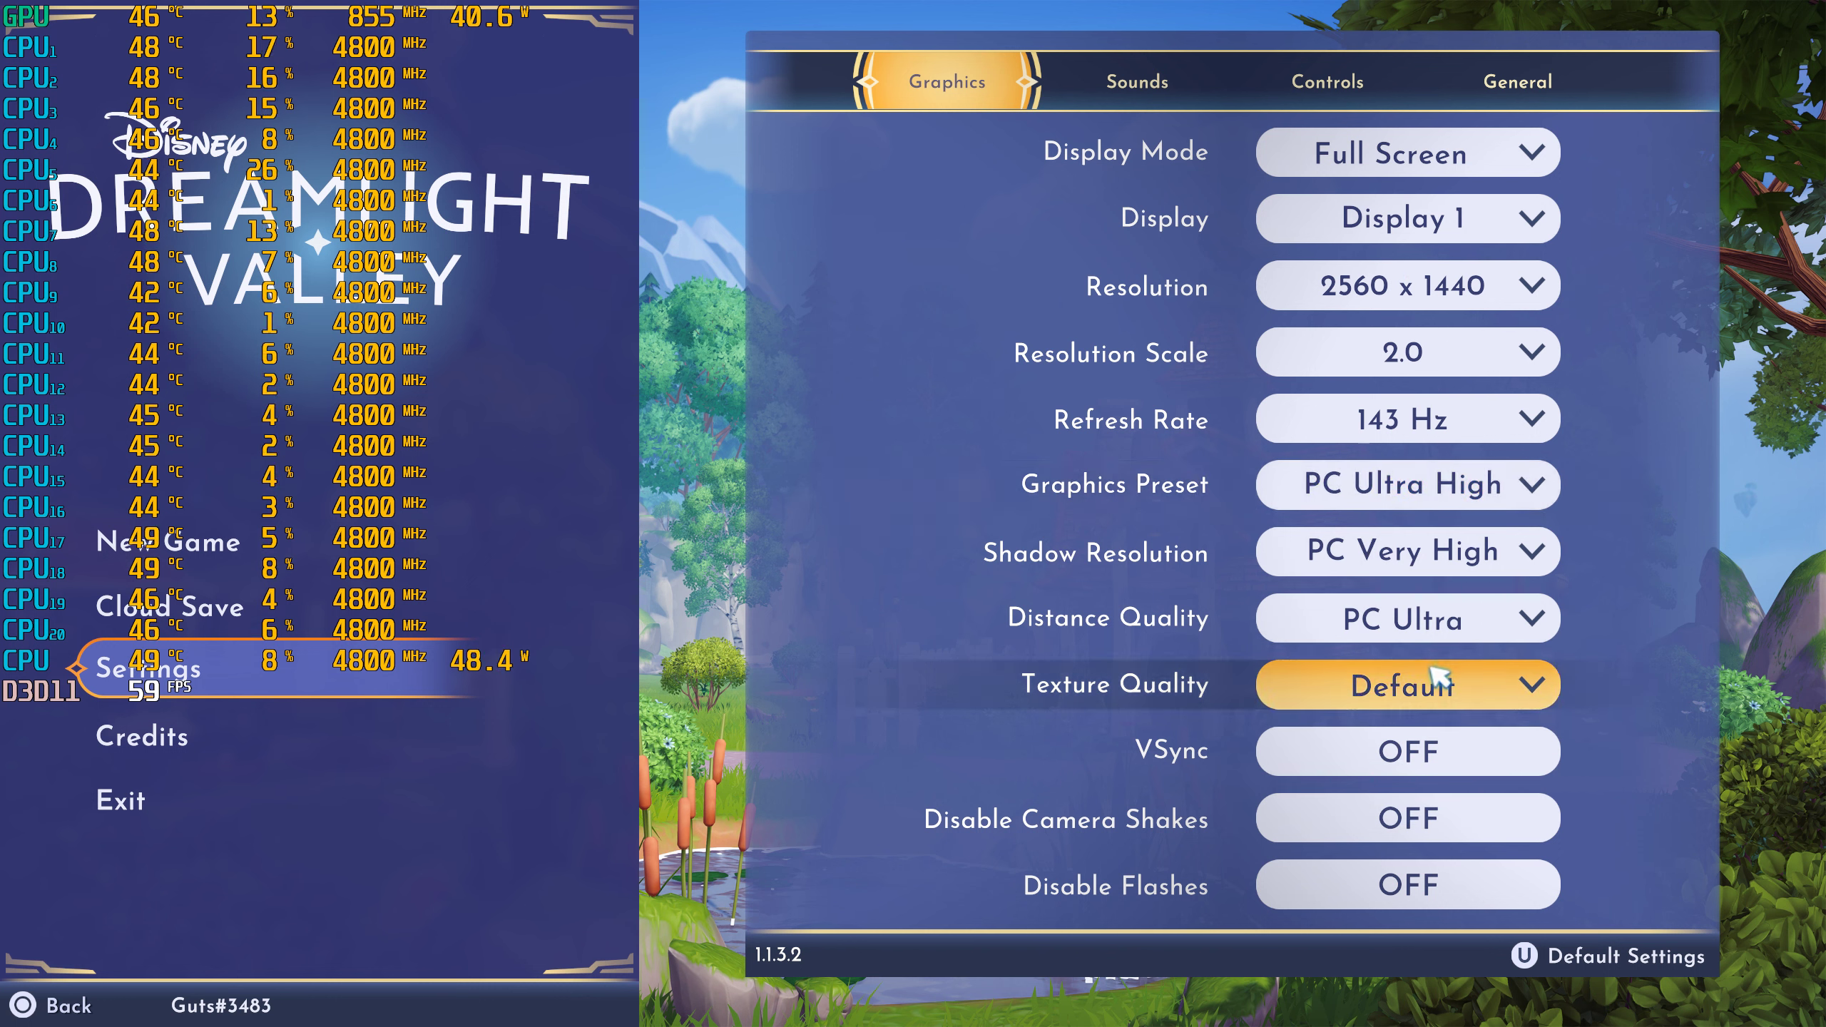
Try Very Low texture quality, return it to Default, and toggle VSync back on.
{"action": "left_click", "coordinate": [1430, 685]}
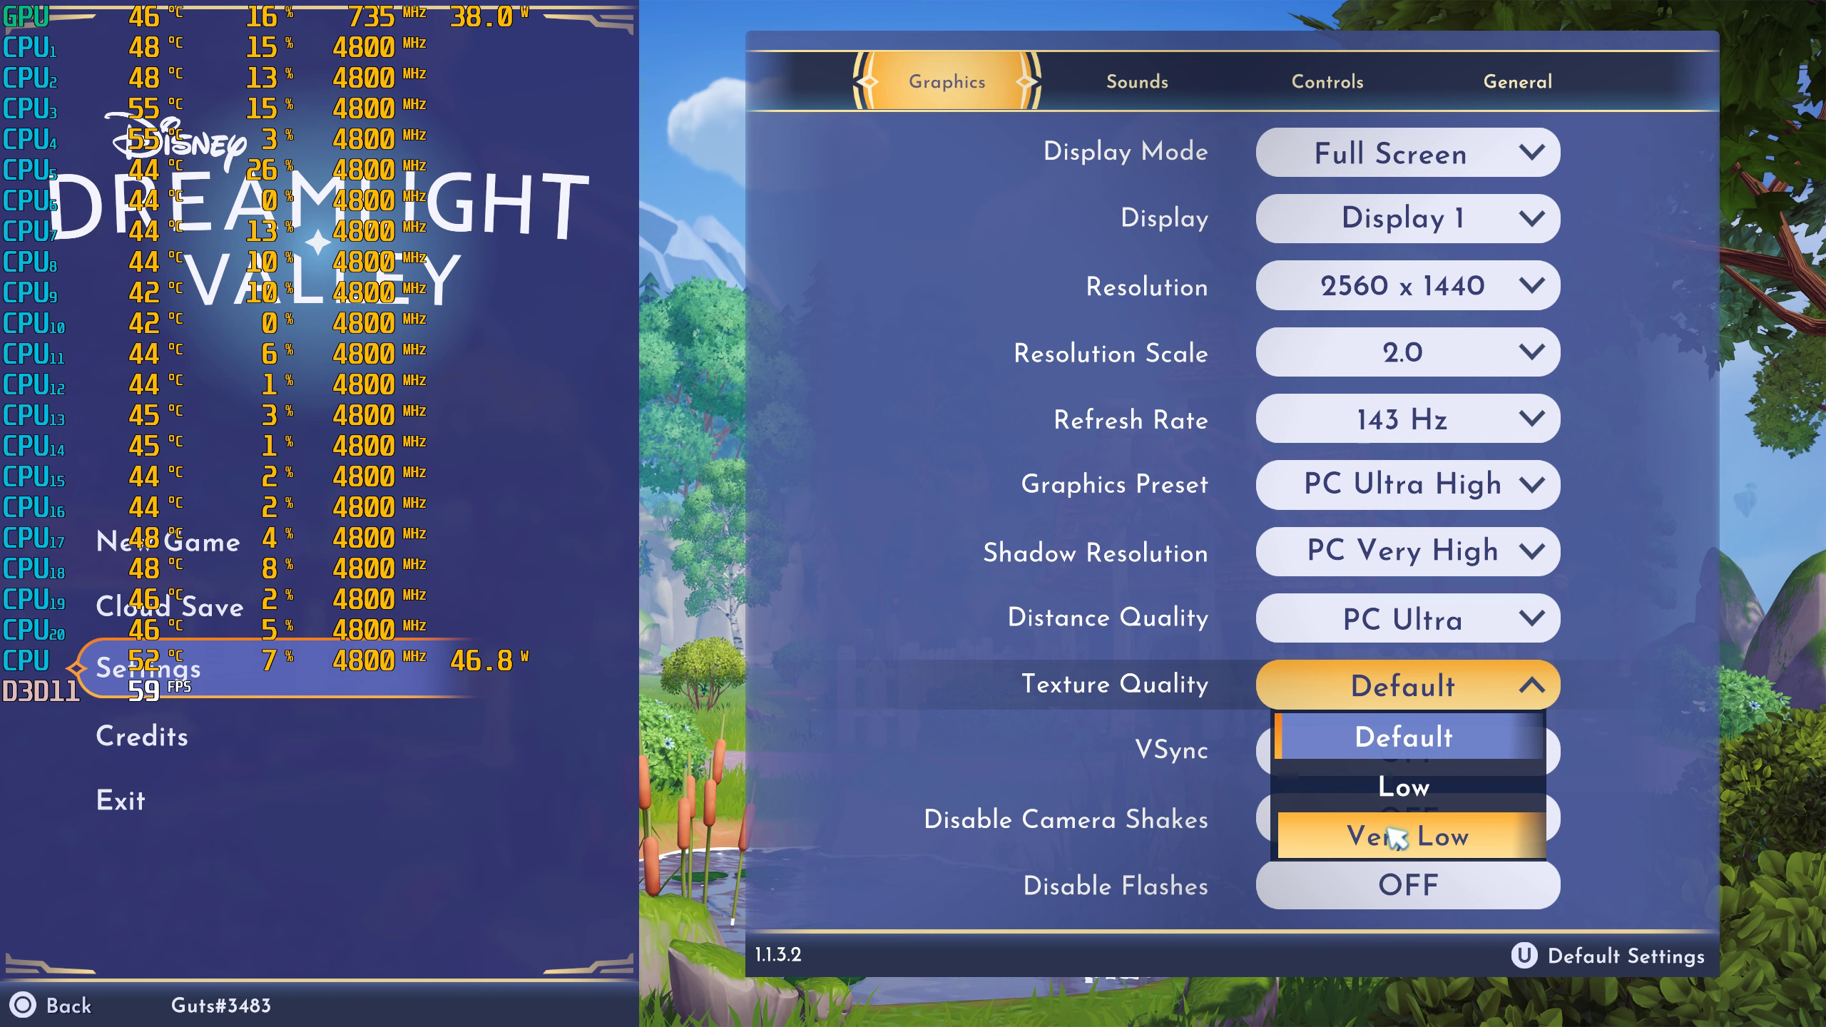
{"action": "left_click", "coordinate": [1392, 839]}
{"action": "left_click", "coordinate": [1405, 685]}
{"action": "left_click", "coordinate": [1369, 731]}
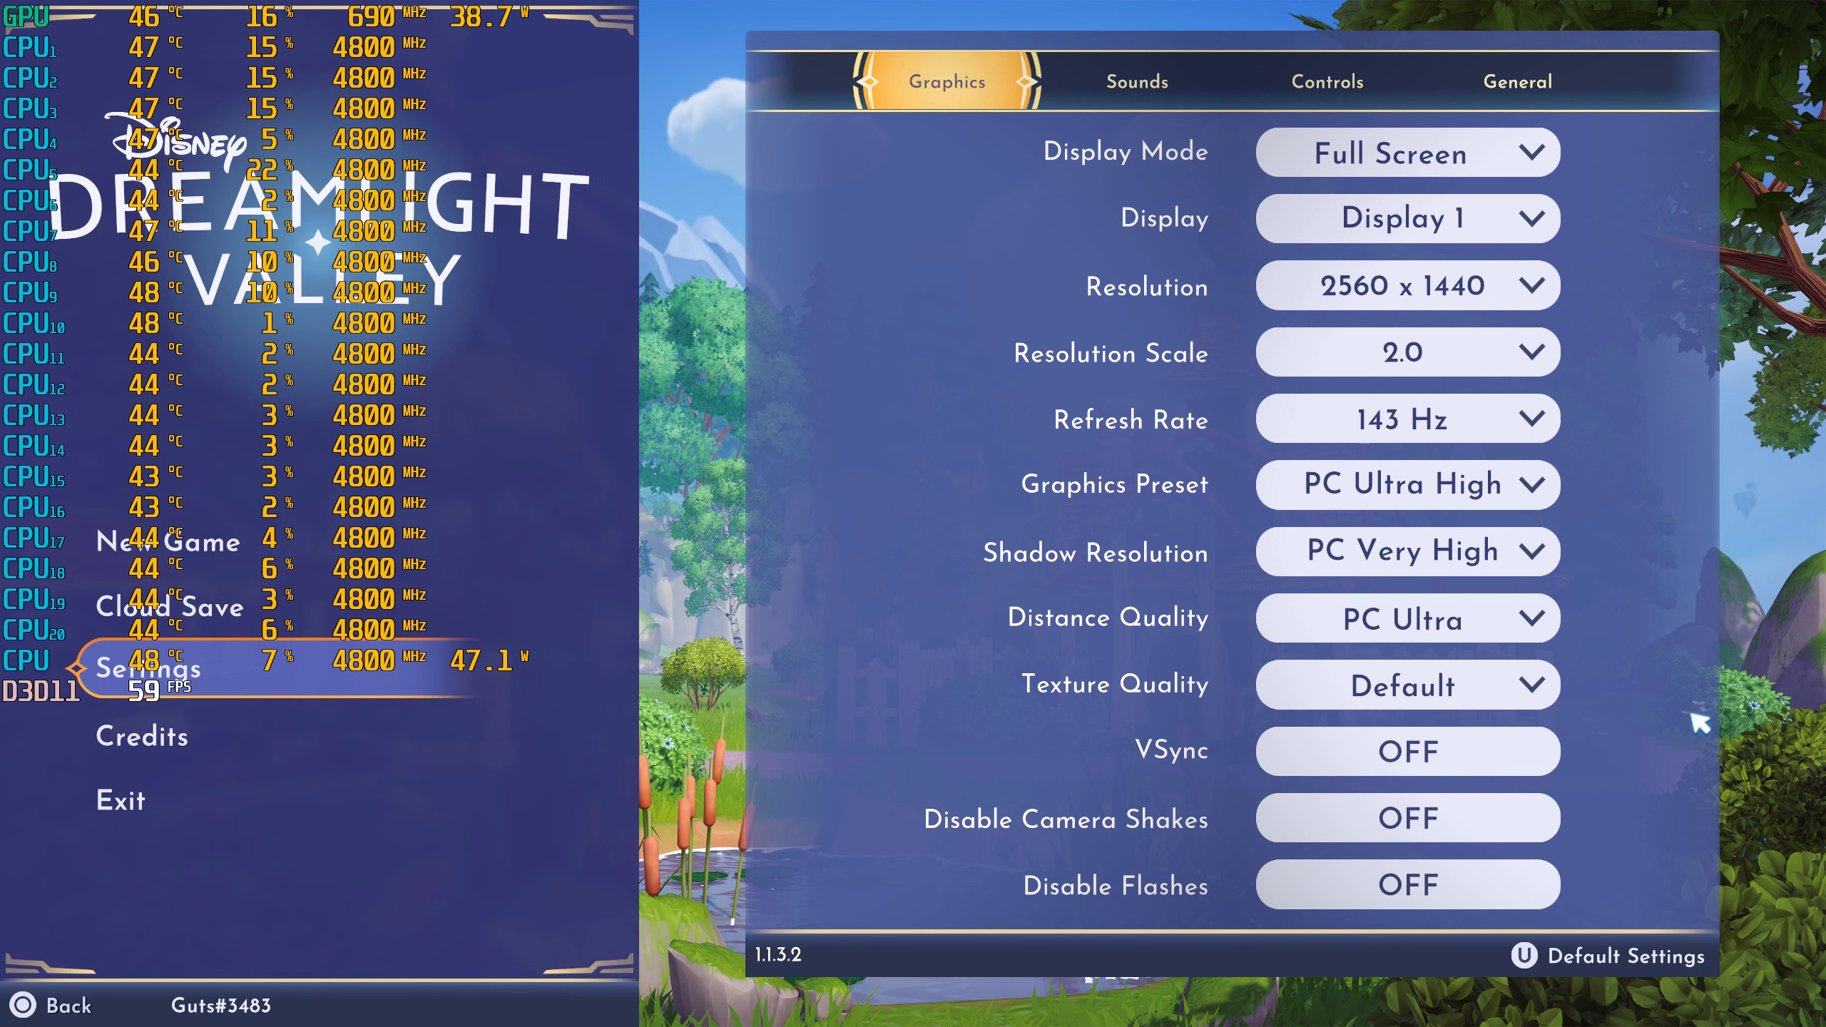
{"action": "left_click", "coordinate": [1552, 759]}
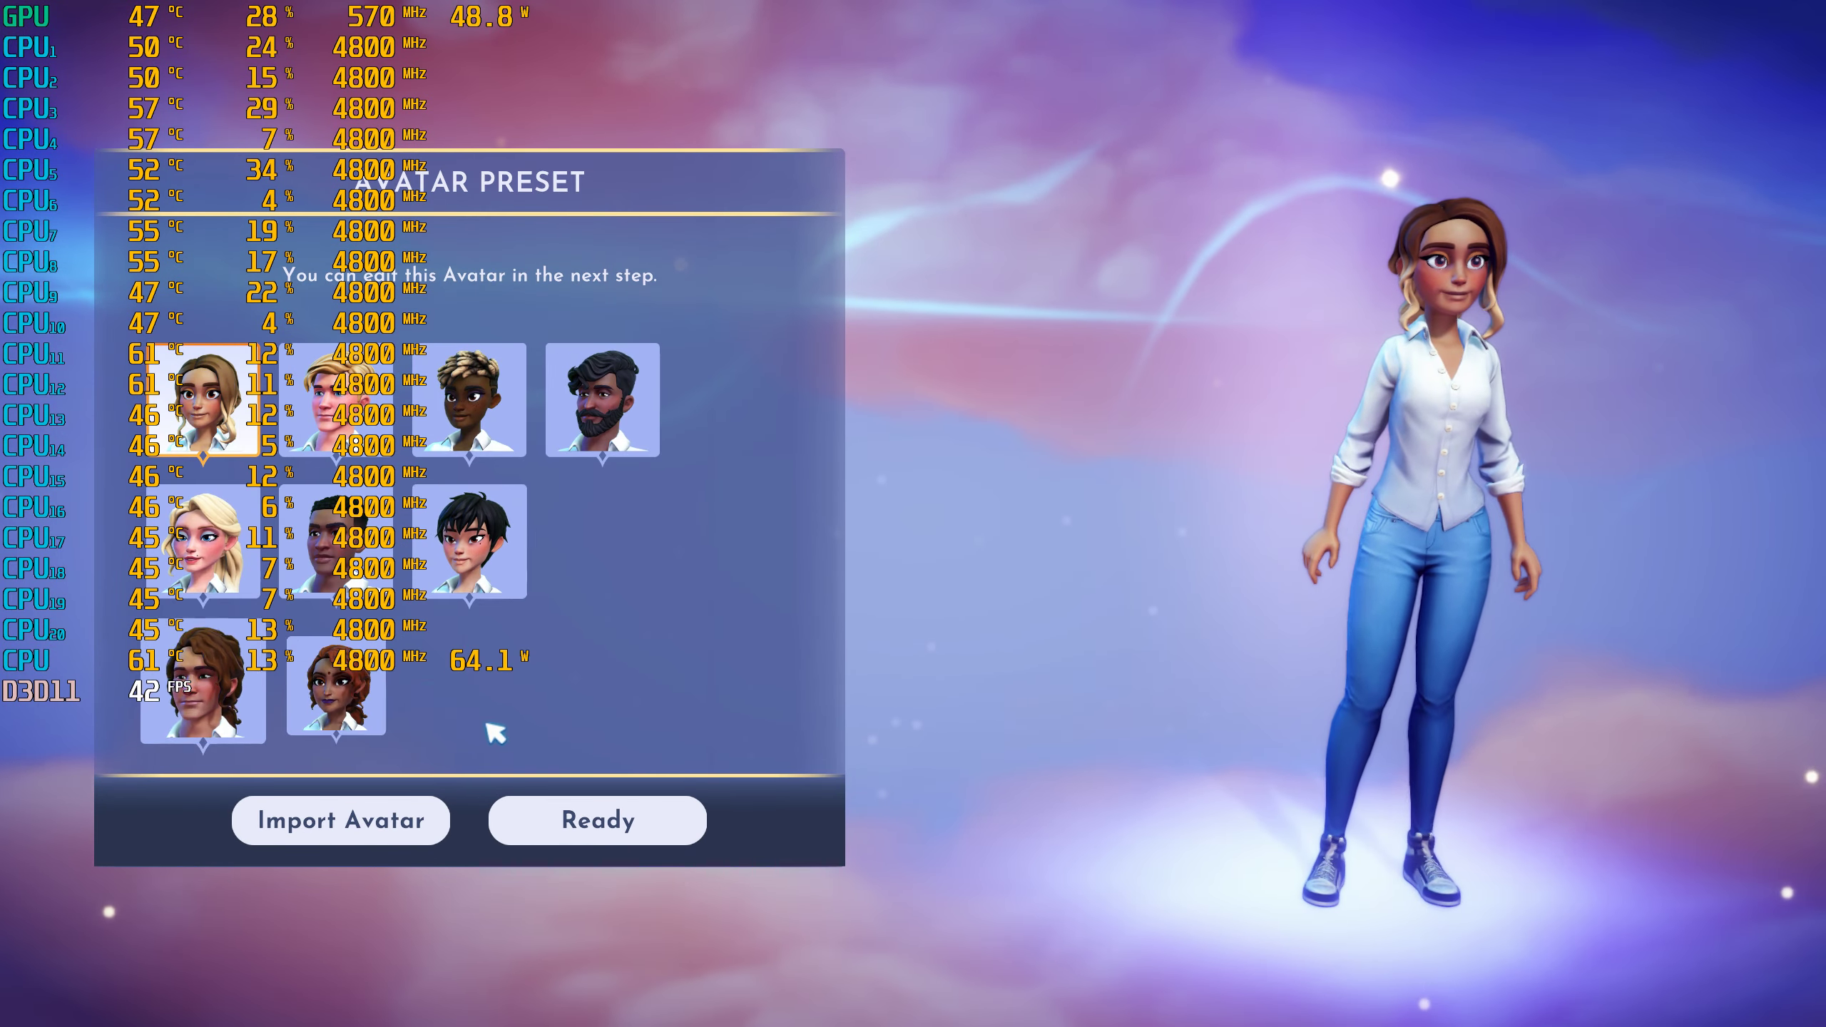
Accept the first preset avatar, name it HelpMe, and start the game.
{"action": "left_click", "coordinate": [599, 828]}
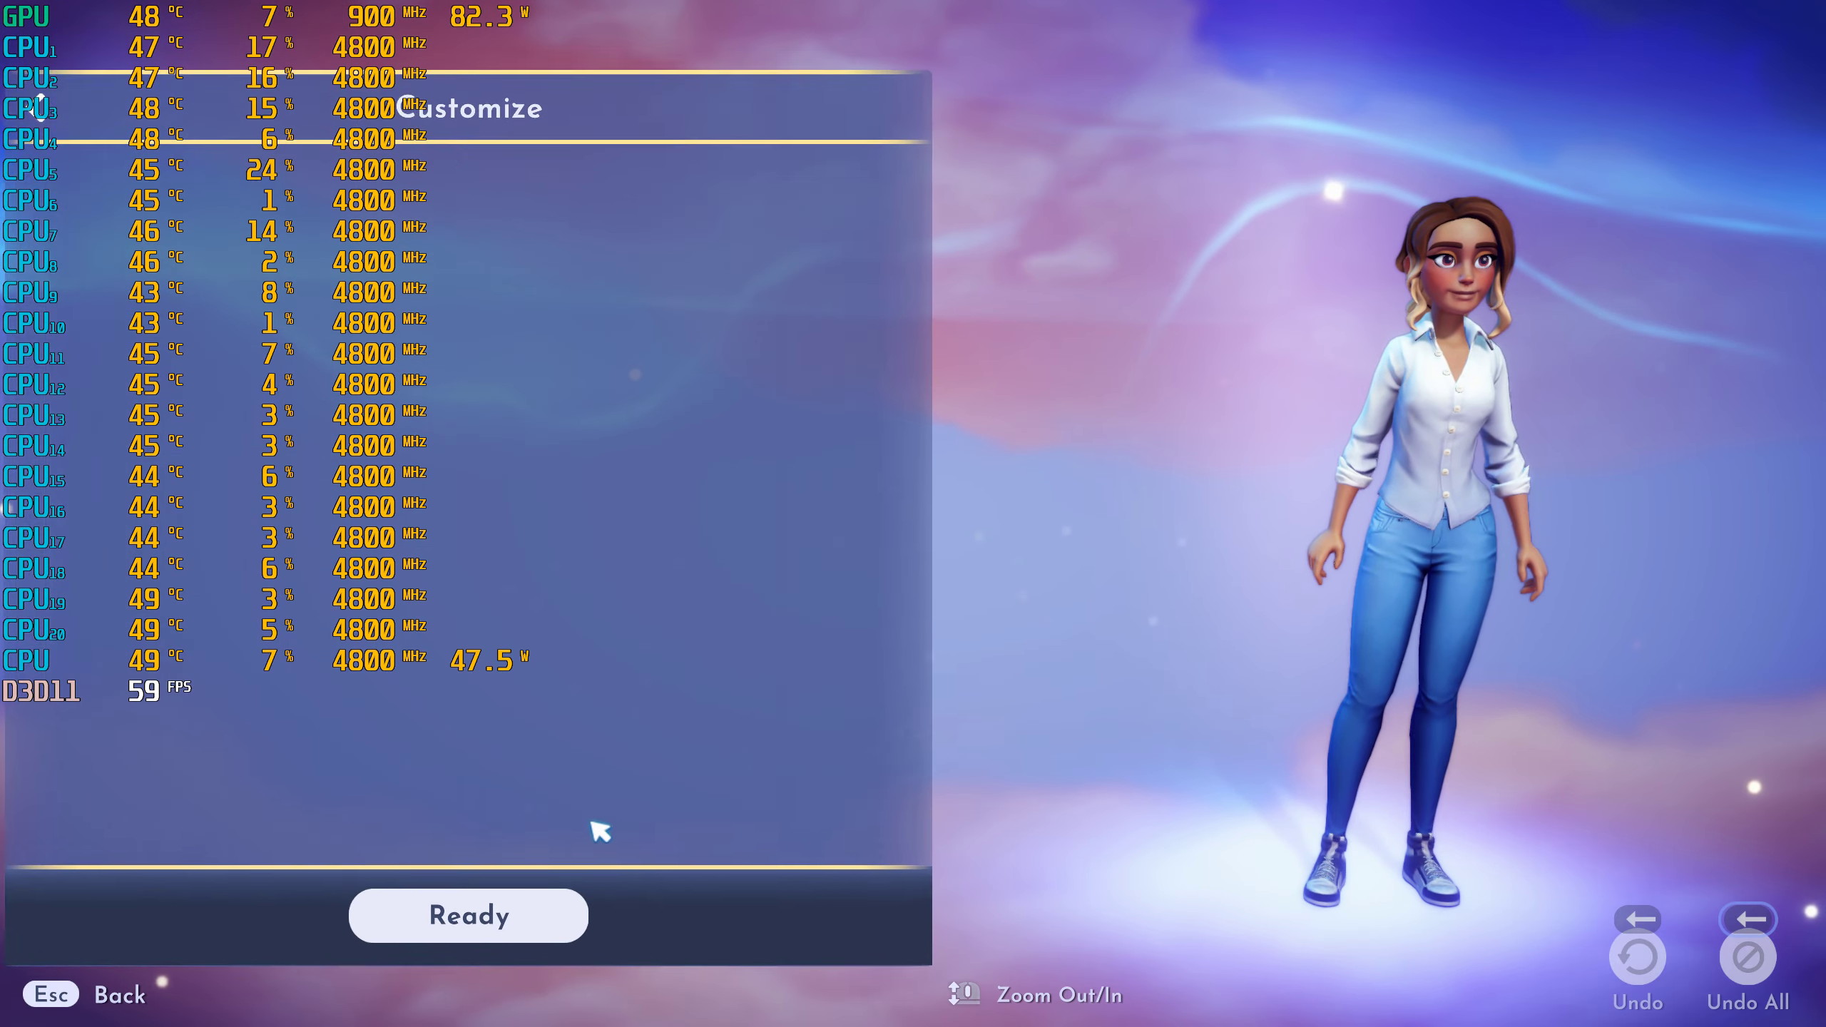
{"action": "left_click", "coordinate": [460, 901]}
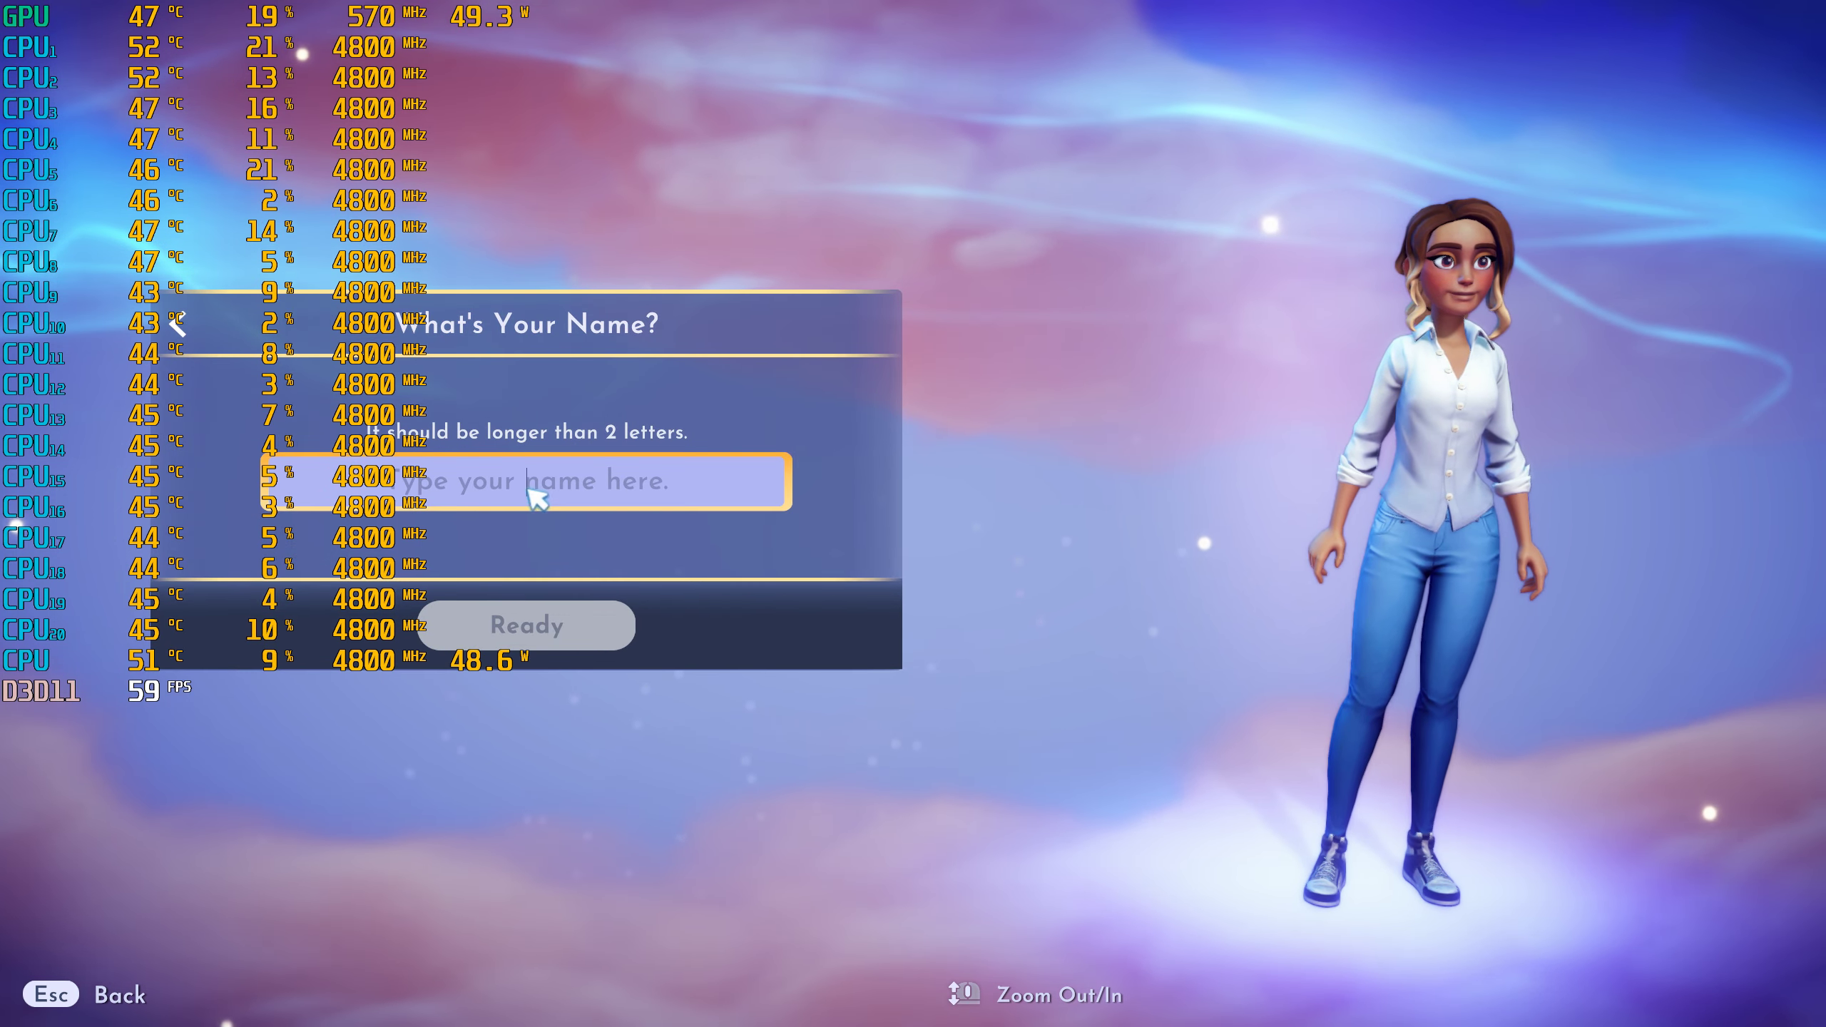
{"action": "type", "text": "Helpe"}
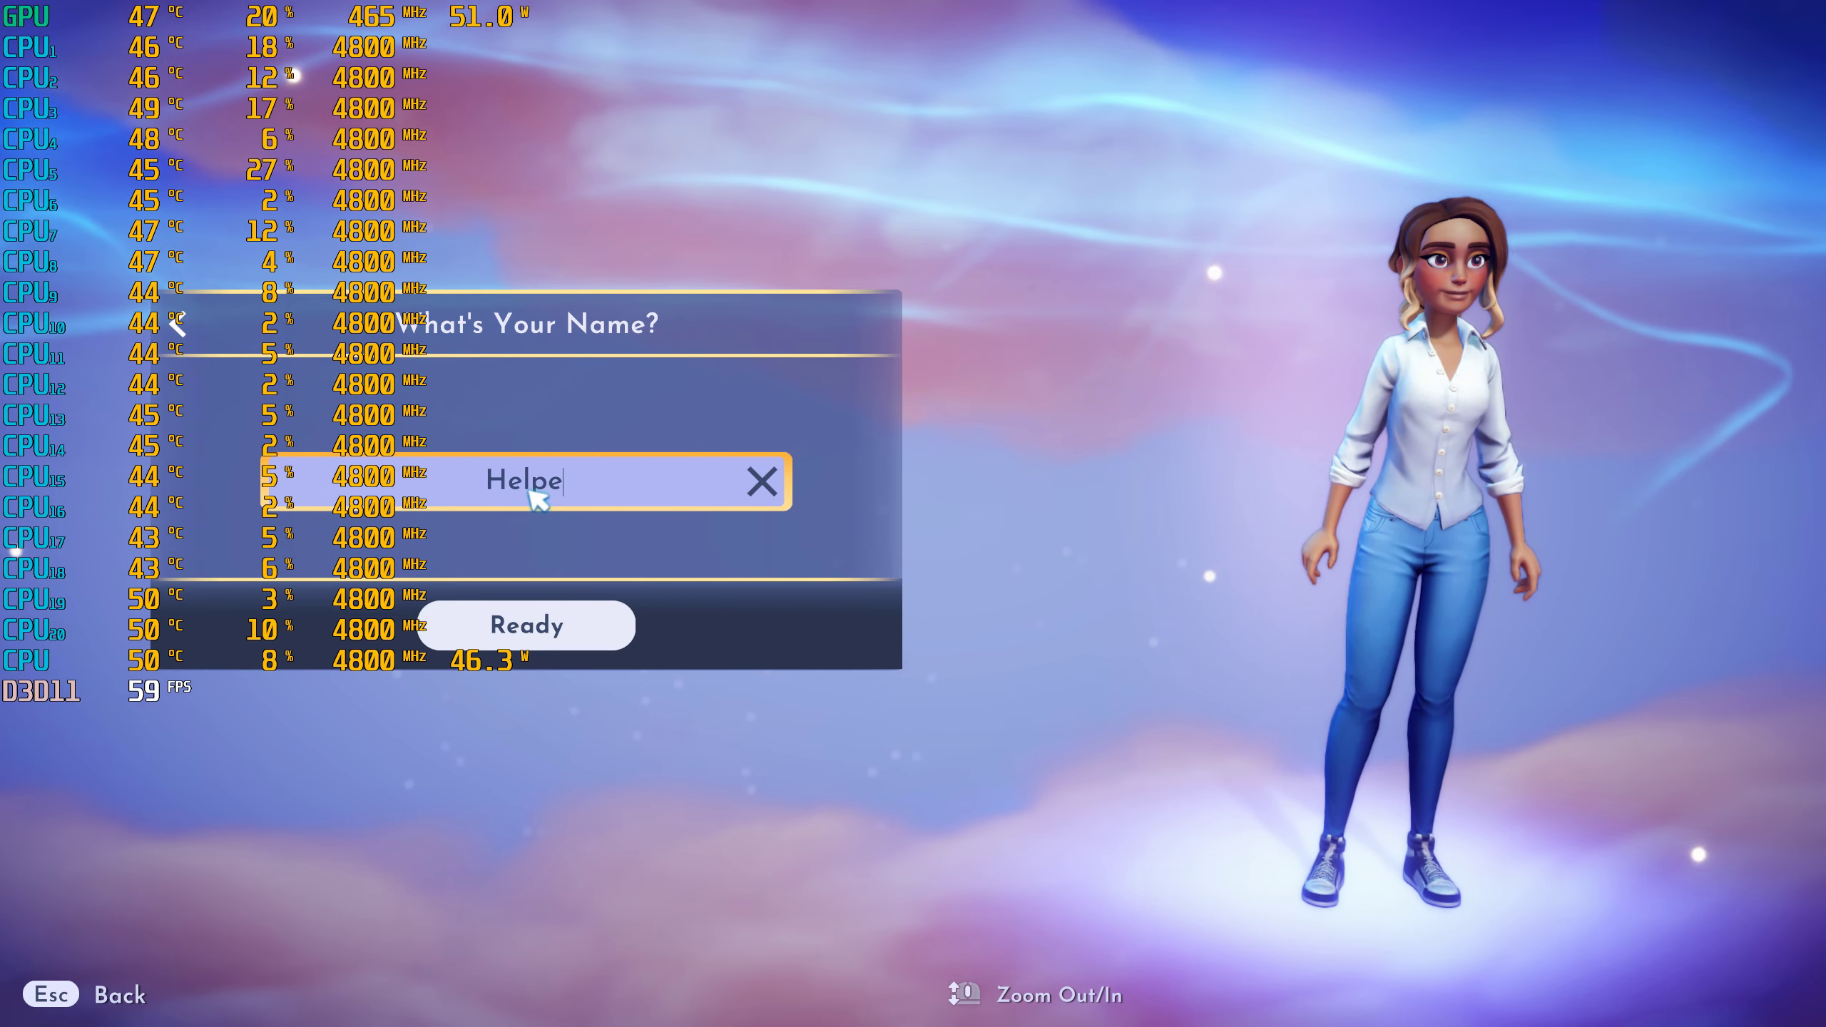
{"action": "key", "text": "BackSpace"}
{"action": "type", "text": "Me"}
{"action": "left_click", "coordinate": [604, 622]}
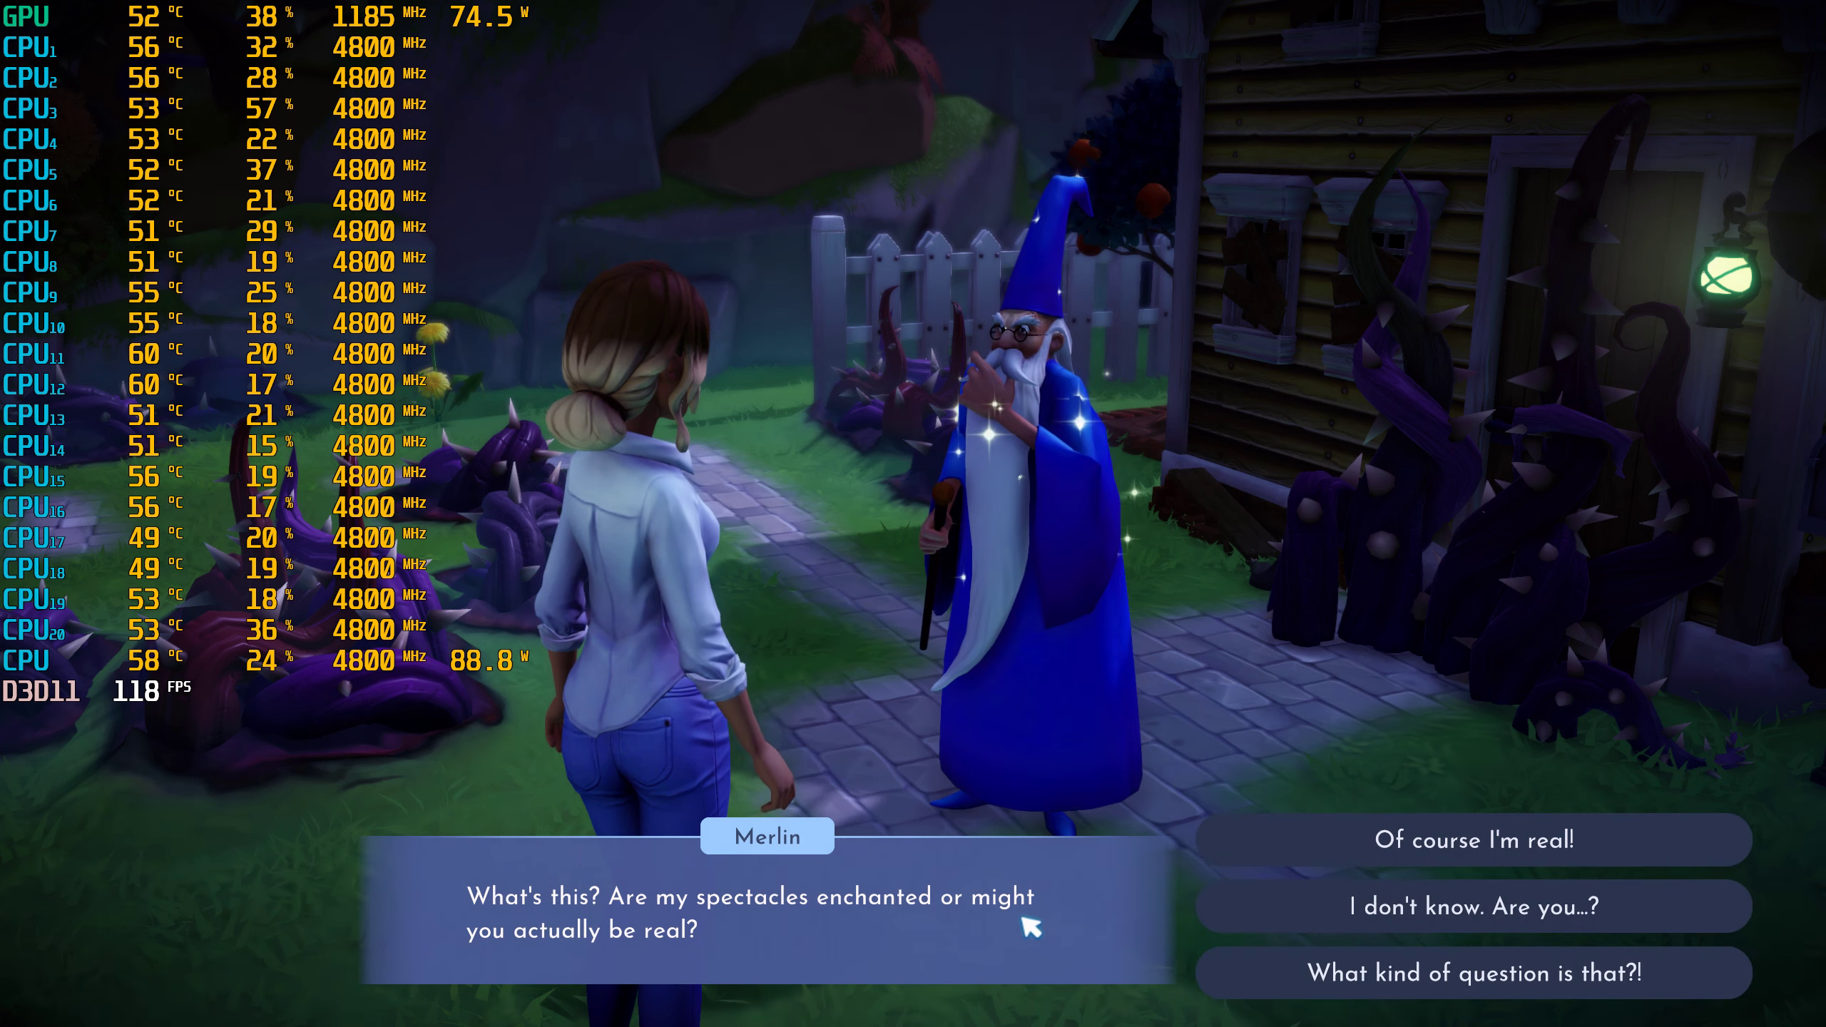
Answer Merlin's question and advance through his introduction.
{"action": "left_click", "coordinate": [1365, 882]}
{"action": "left_click", "coordinate": [1121, 918]}
{"action": "left_click", "coordinate": [1178, 929]}
{"action": "left_click", "coordinate": [1507, 856]}
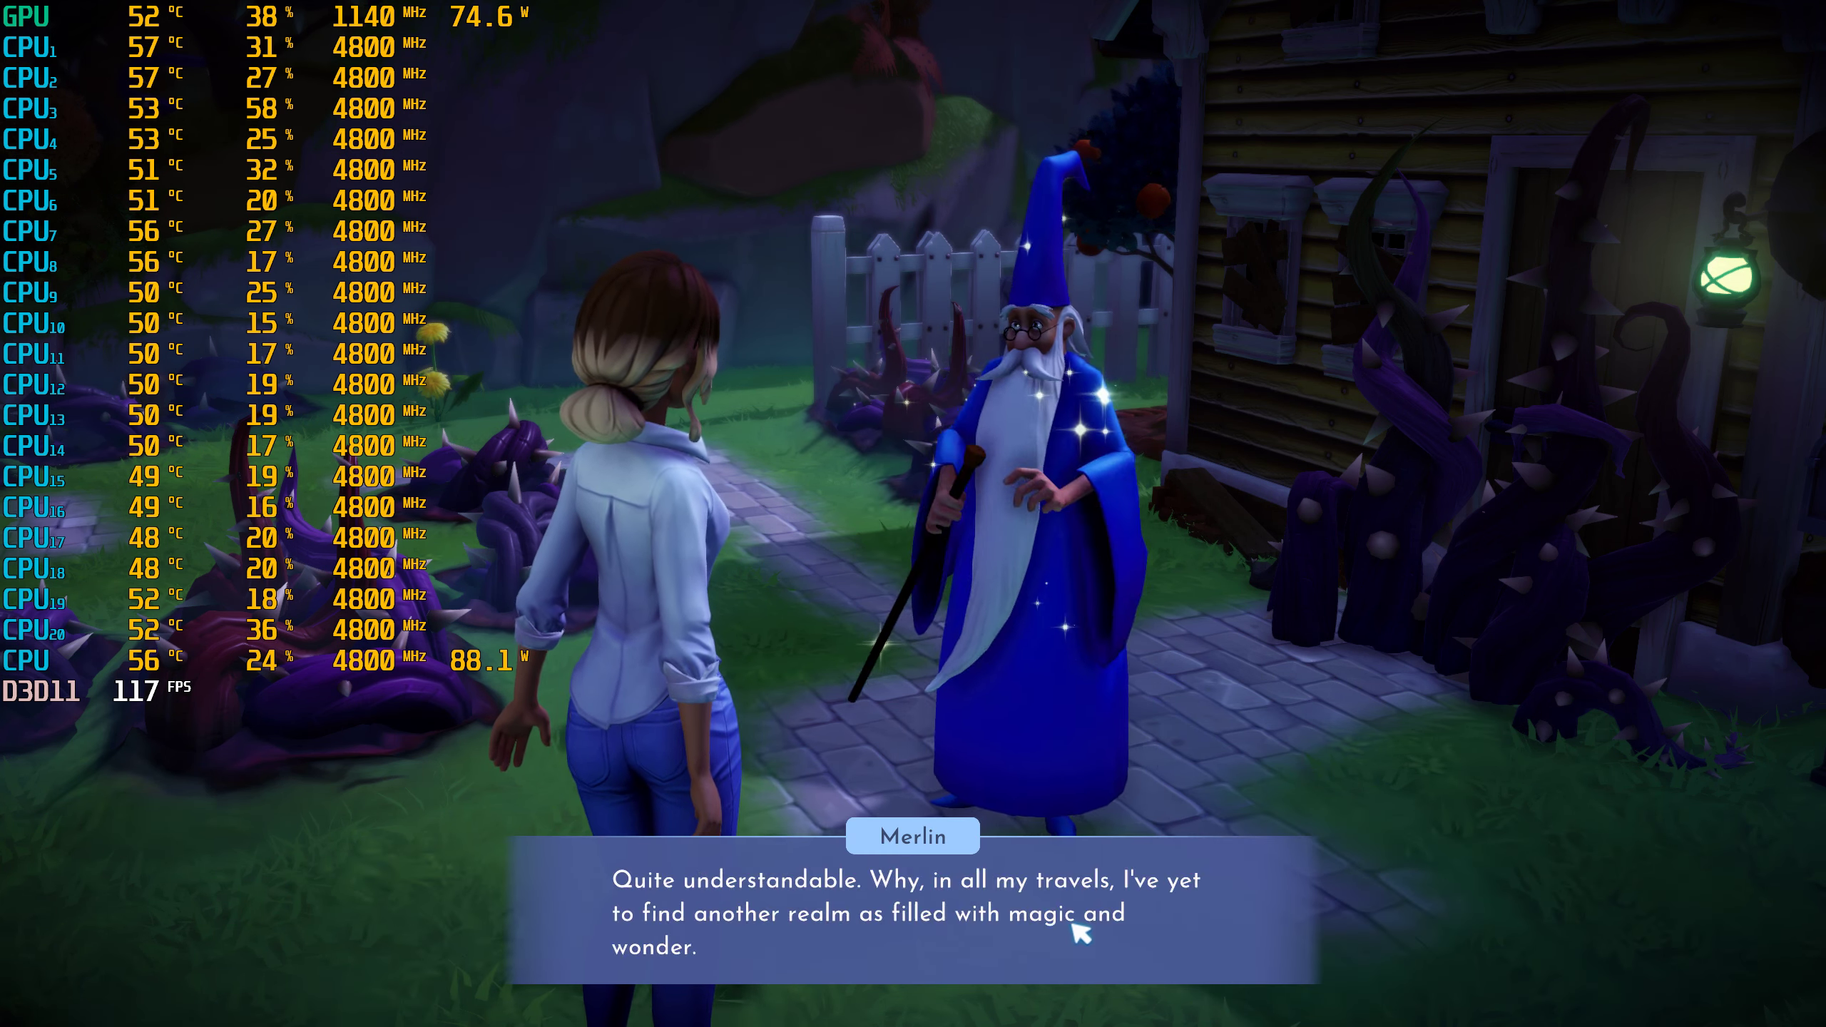
{"action": "left_click", "coordinate": [1096, 936]}
{"action": "left_click", "coordinate": [1418, 857]}
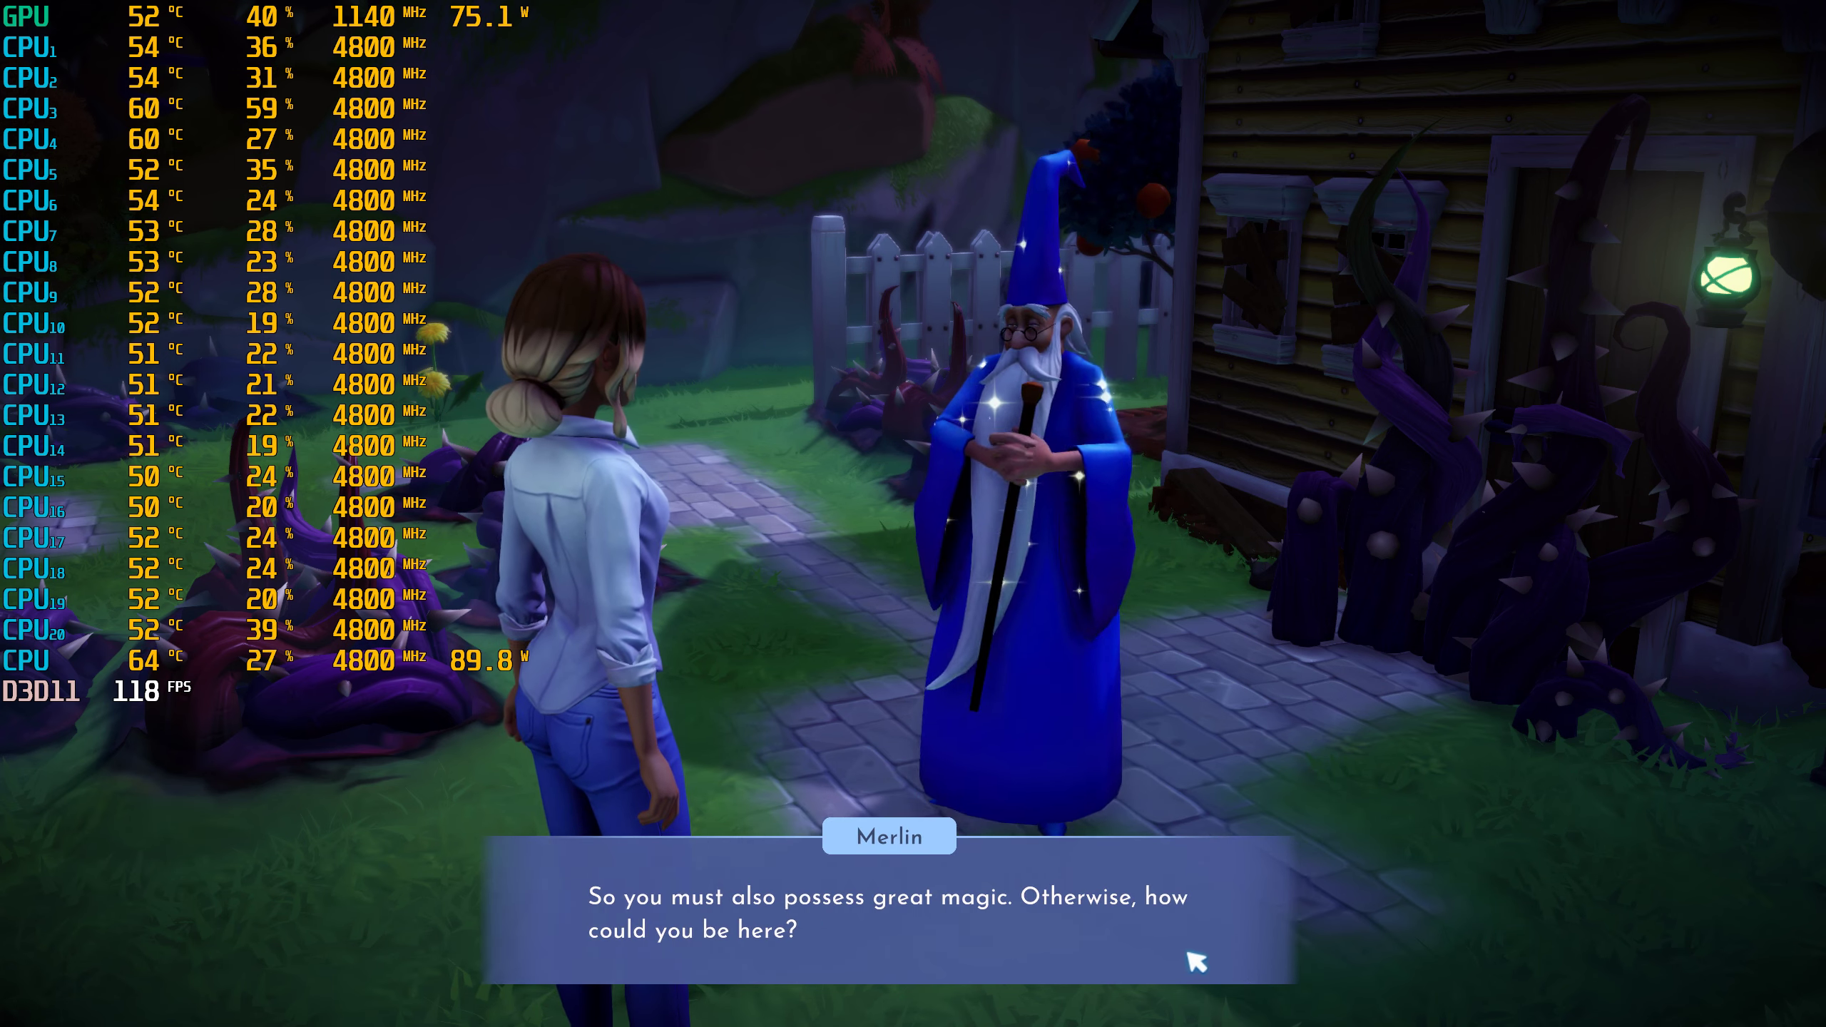
Pick Merlin's remaining replies through the valley flashback until the conversation ends.
{"action": "left_click", "coordinate": [1214, 793]}
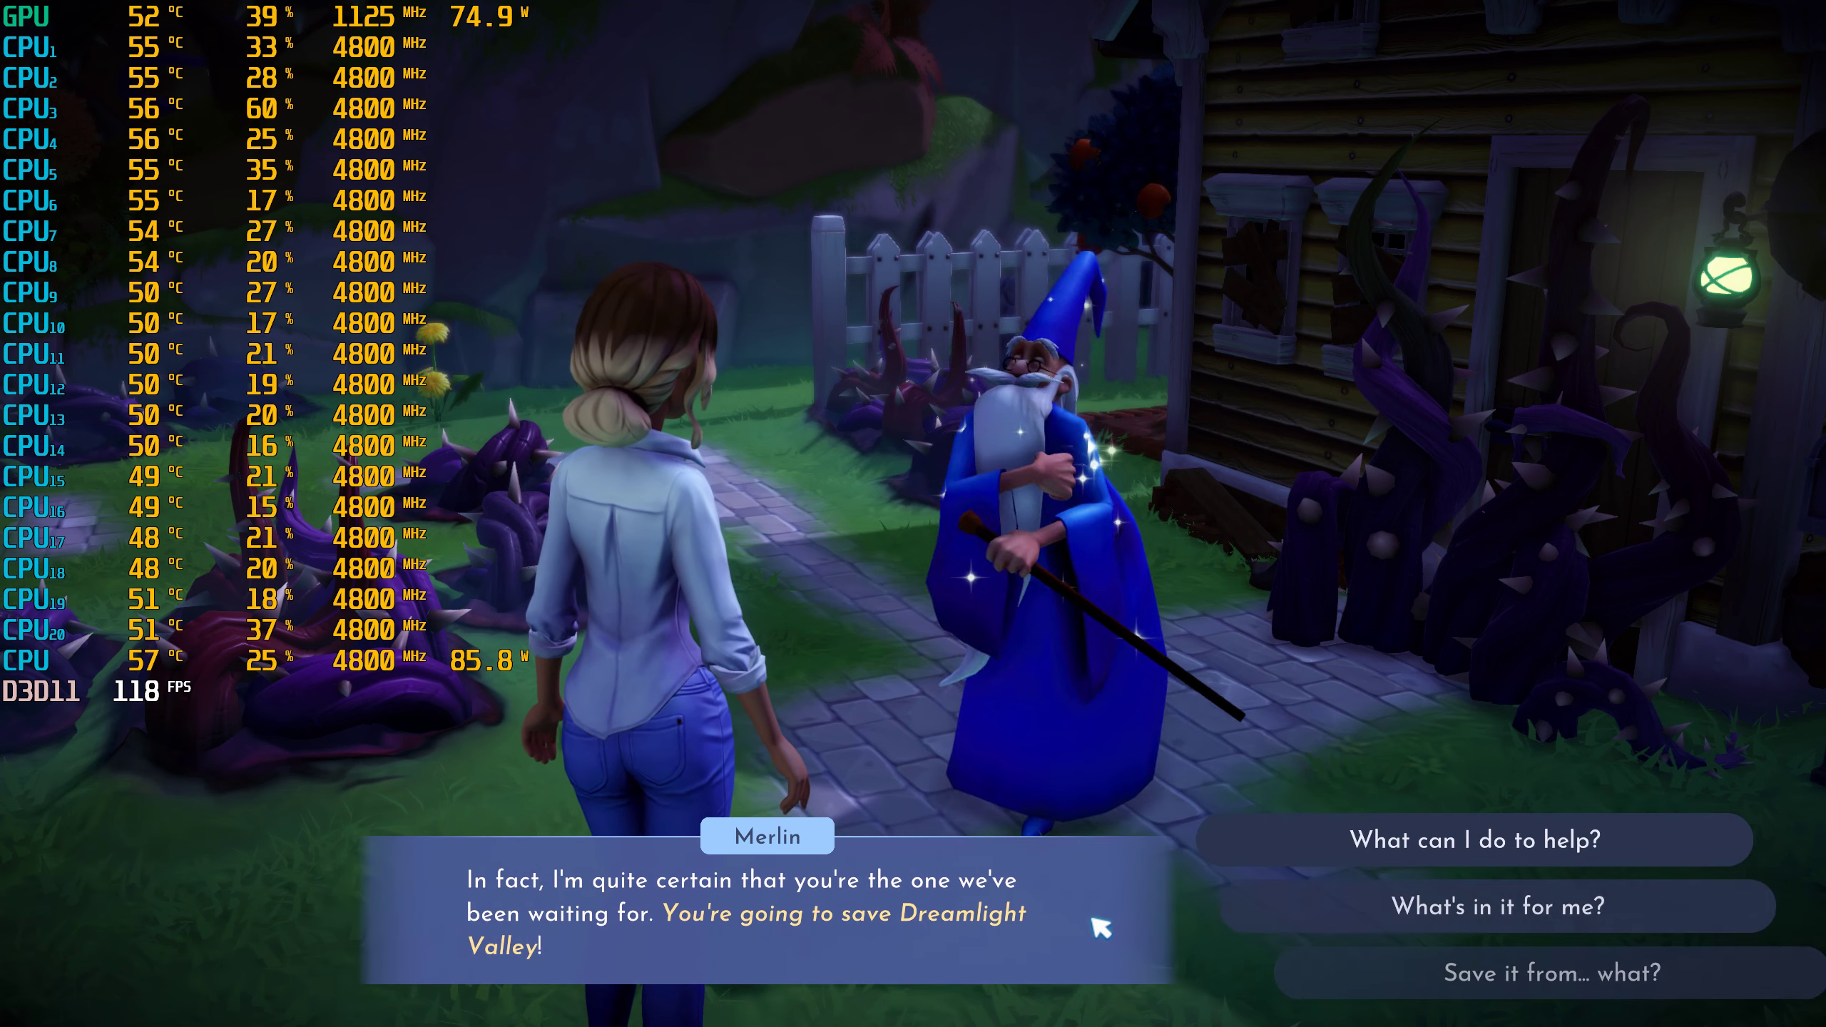
{"action": "left_click", "coordinate": [1484, 841]}
{"action": "left_click", "coordinate": [1027, 928]}
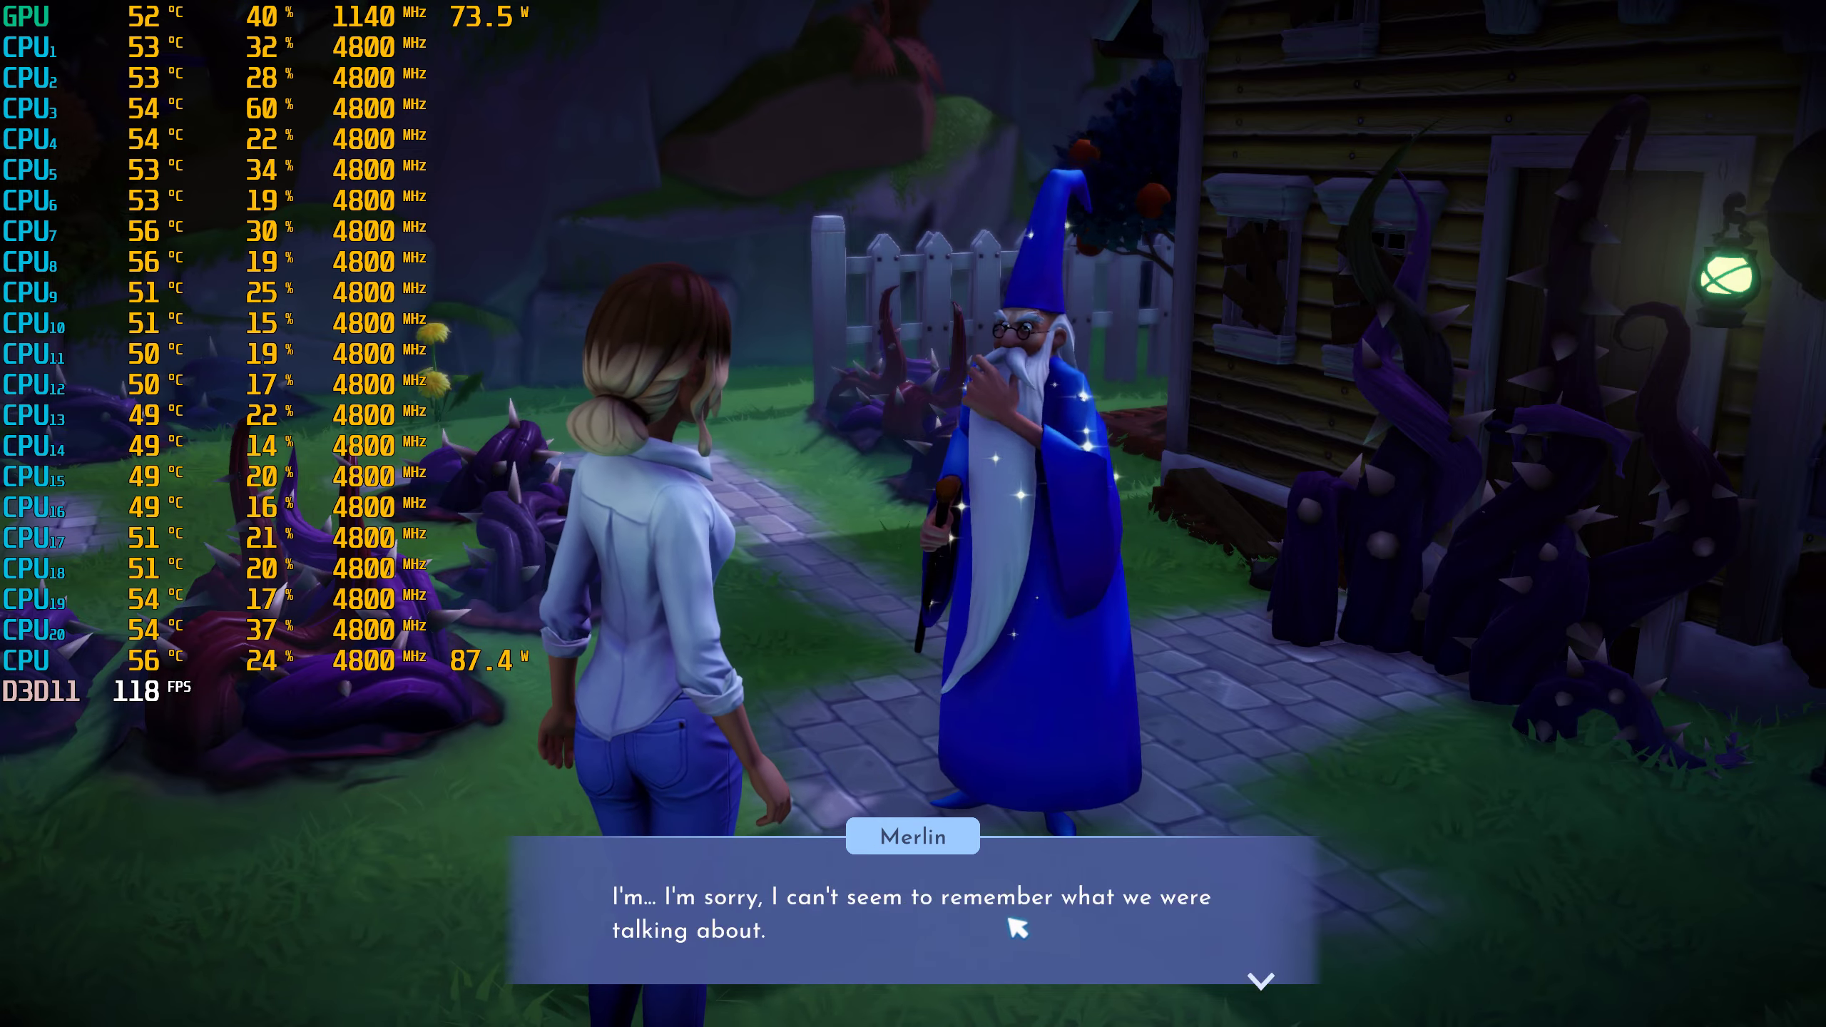
{"action": "left_click", "coordinate": [1017, 927]}
{"action": "left_click", "coordinate": [1089, 945]}
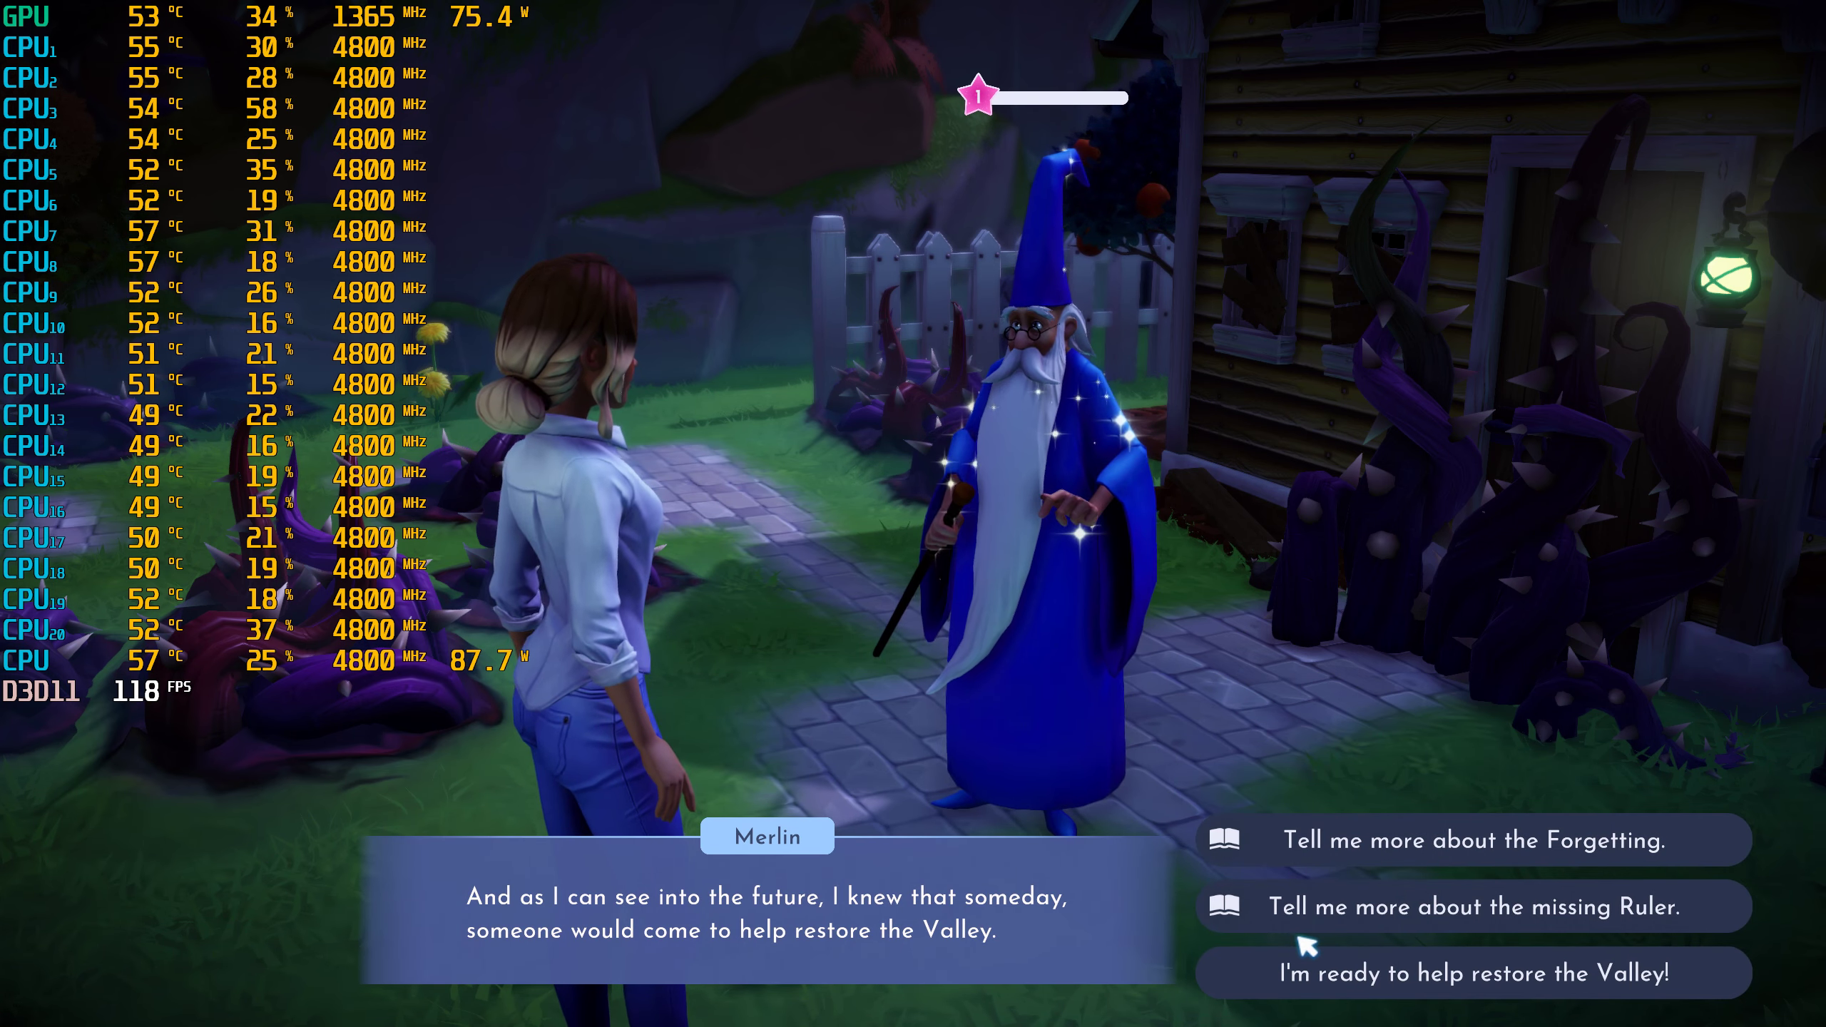
{"action": "left_click", "coordinate": [1203, 976]}
{"action": "left_click", "coordinate": [1141, 976]}
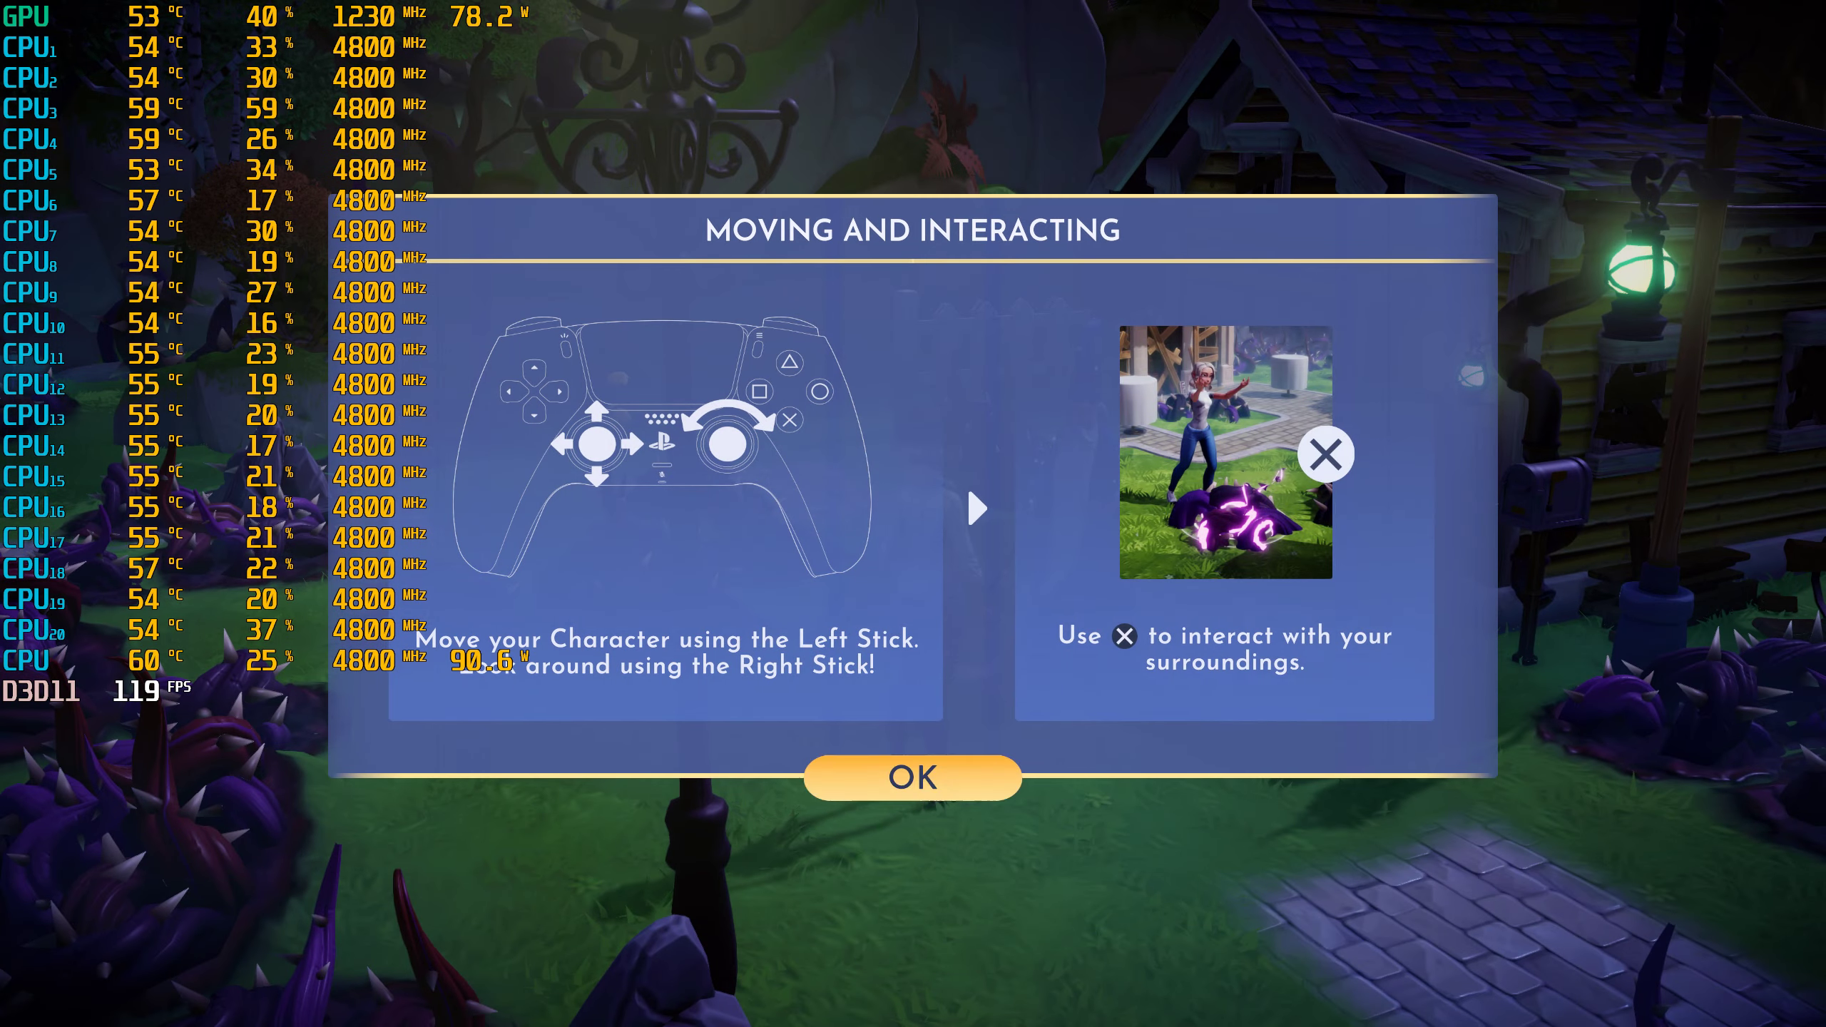
Dismiss the movement tutorial and run through the village toward the plaza with benches.
{"action": "key", "text": "Return"}
{"action": "key", "text": "w"}
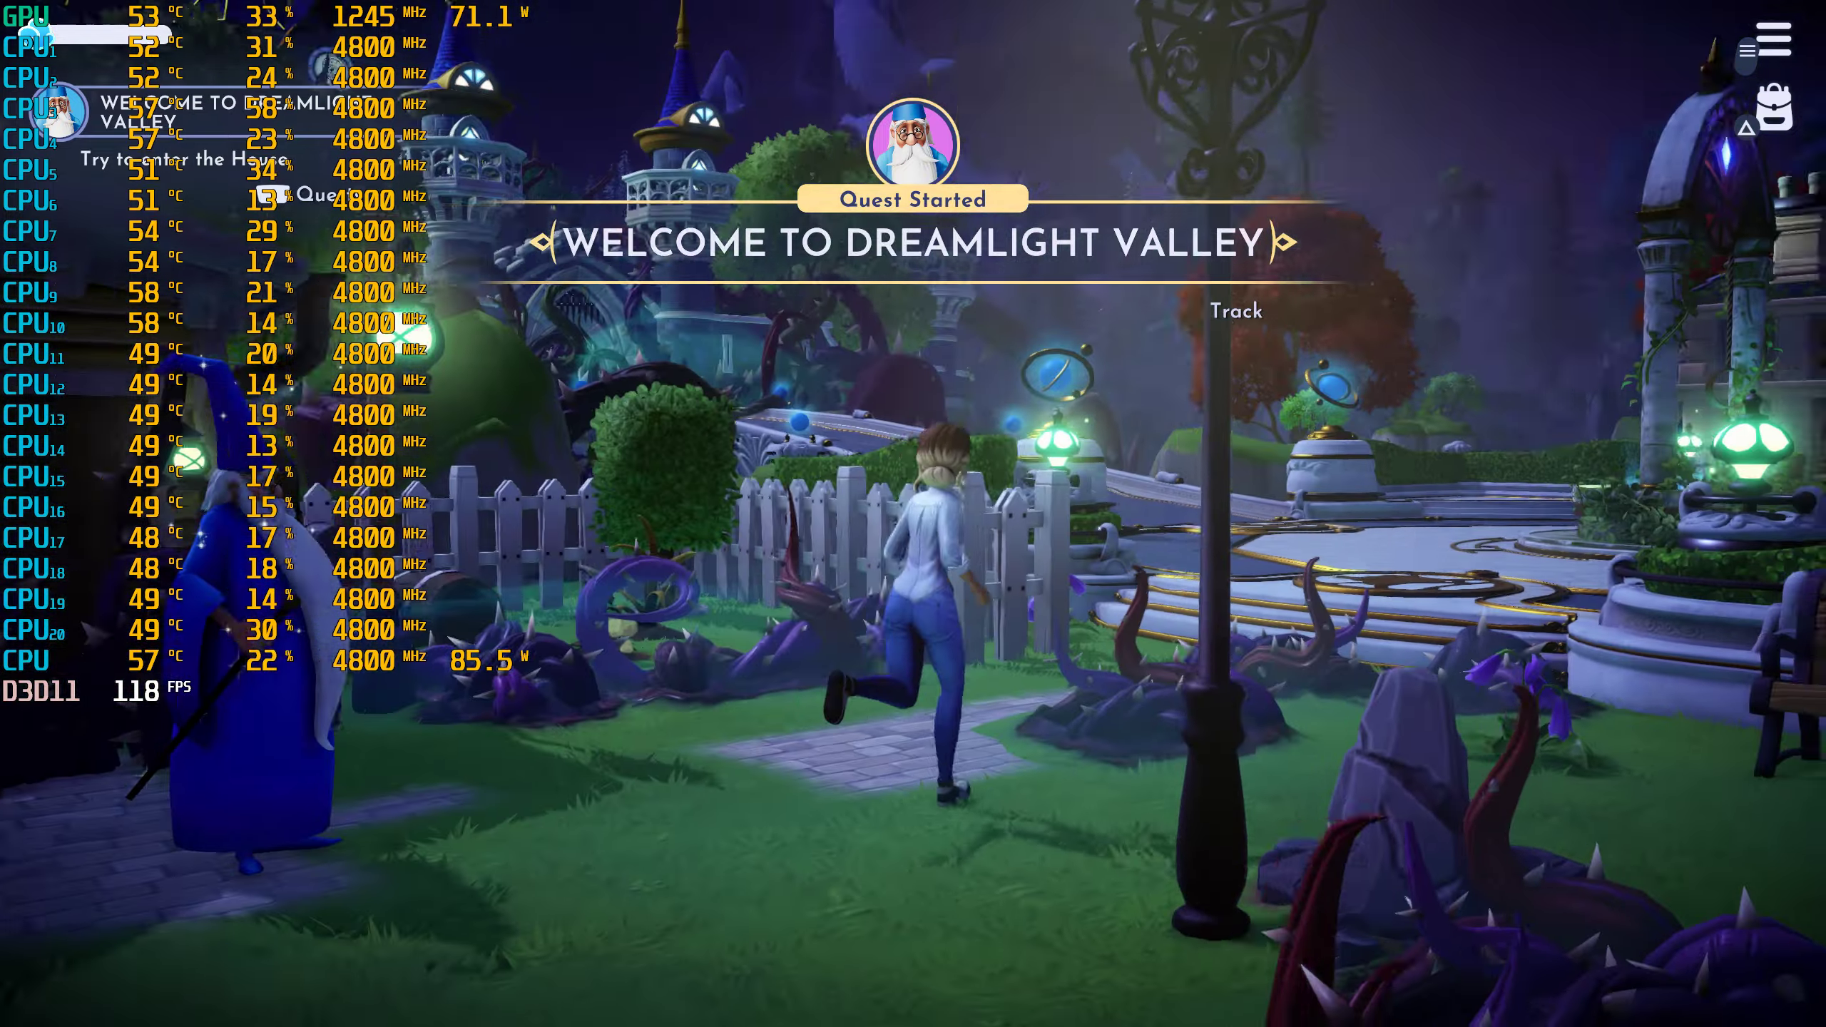
{"action": "key", "text": "d"}
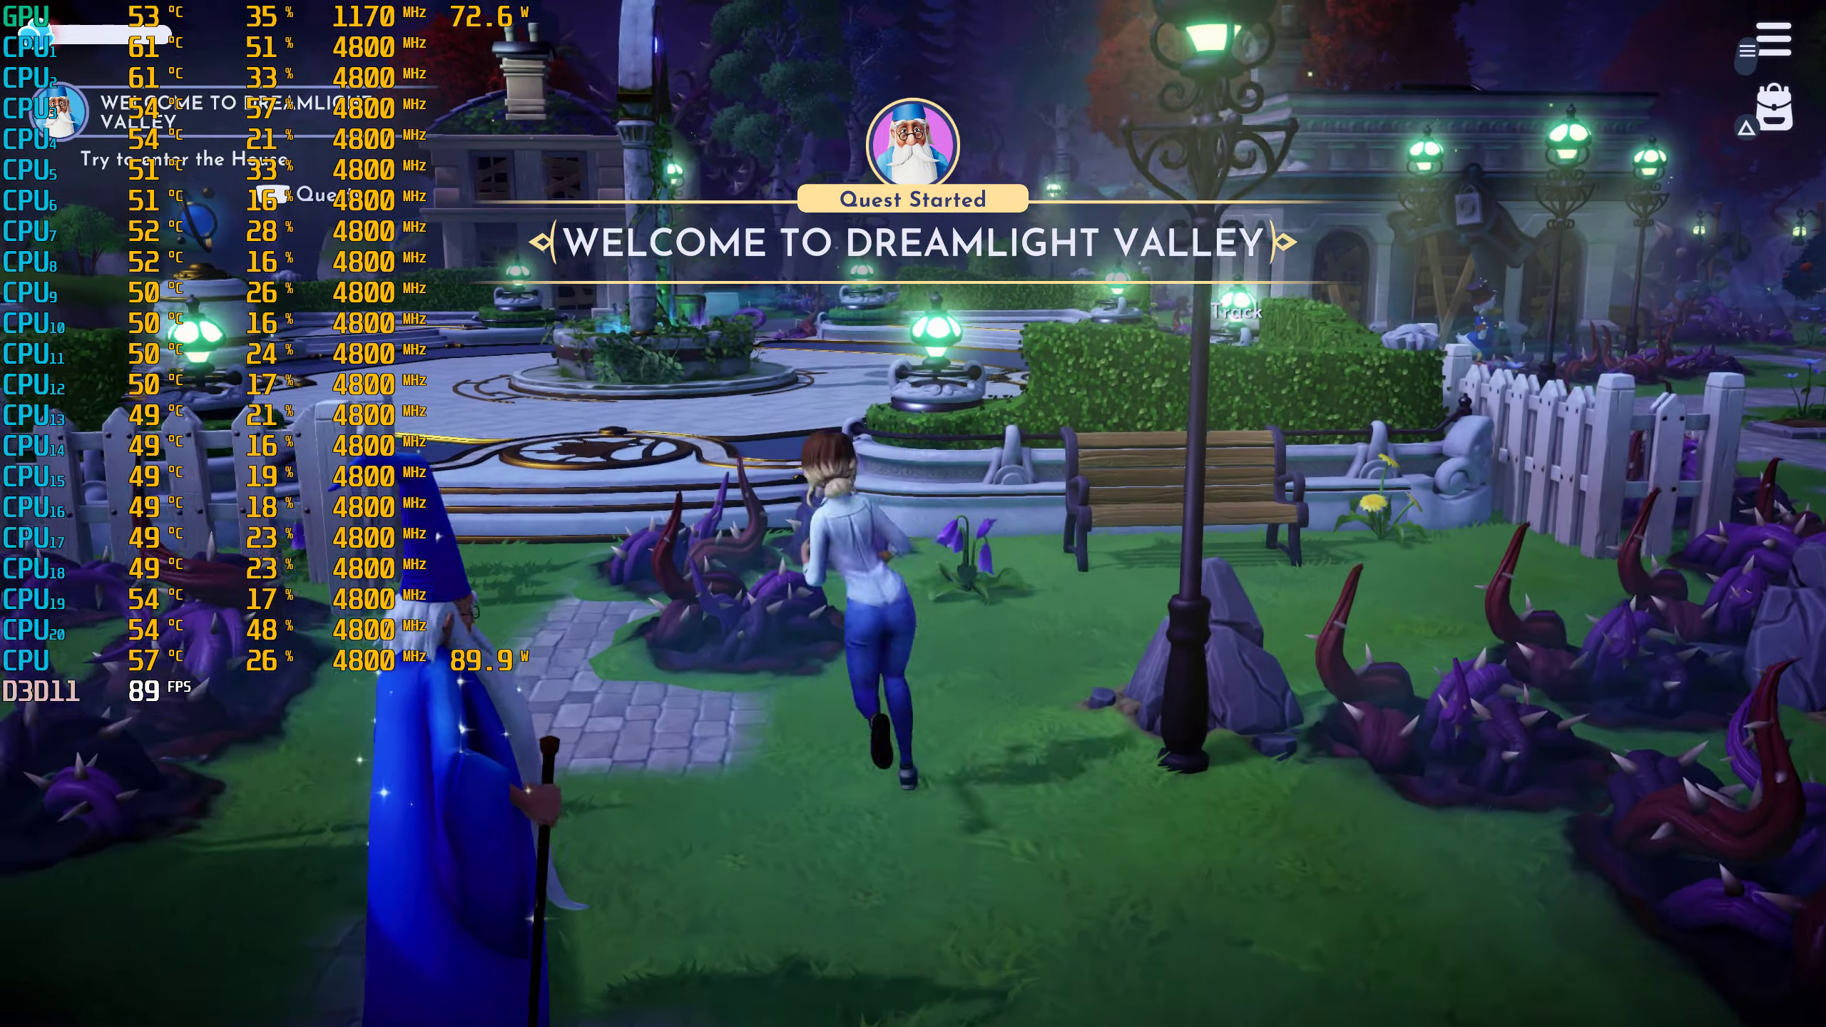
{"action": "key", "text": "s"}
Open and close the inventory, then bring up the game menu on Quests.
{"action": "key", "text": "i"}
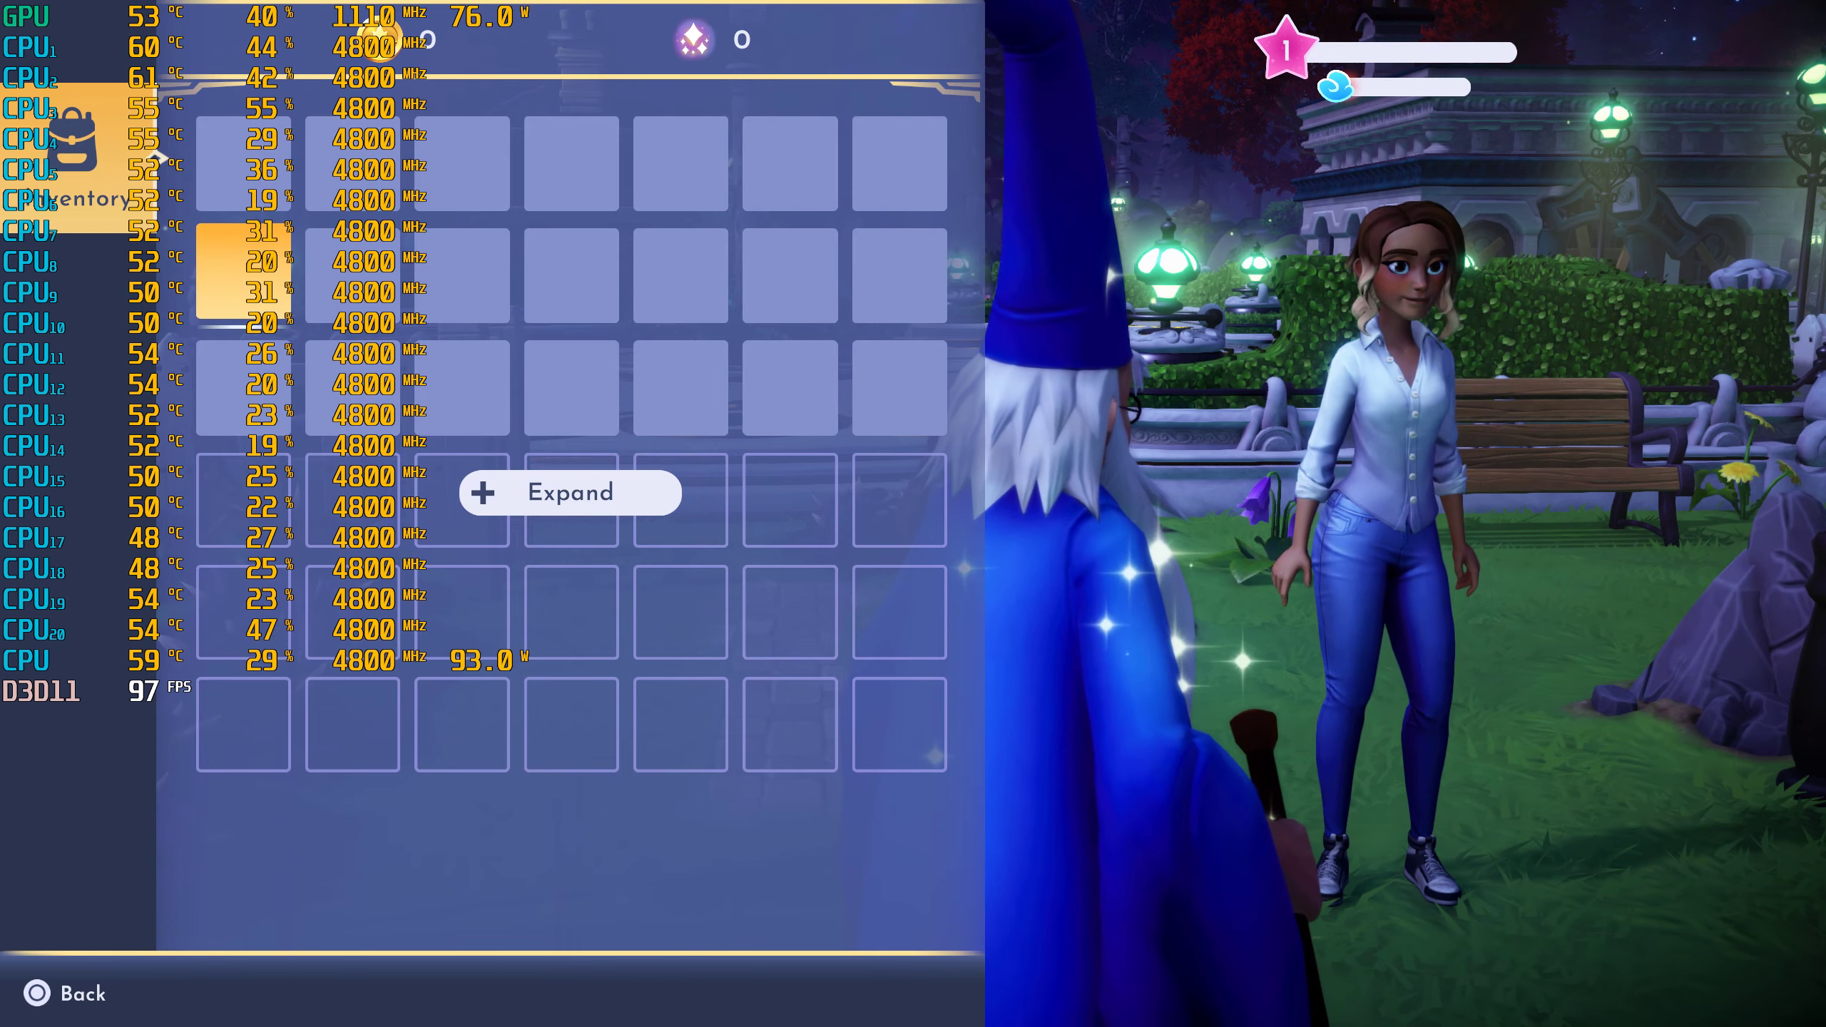
{"action": "key", "text": "Escape"}
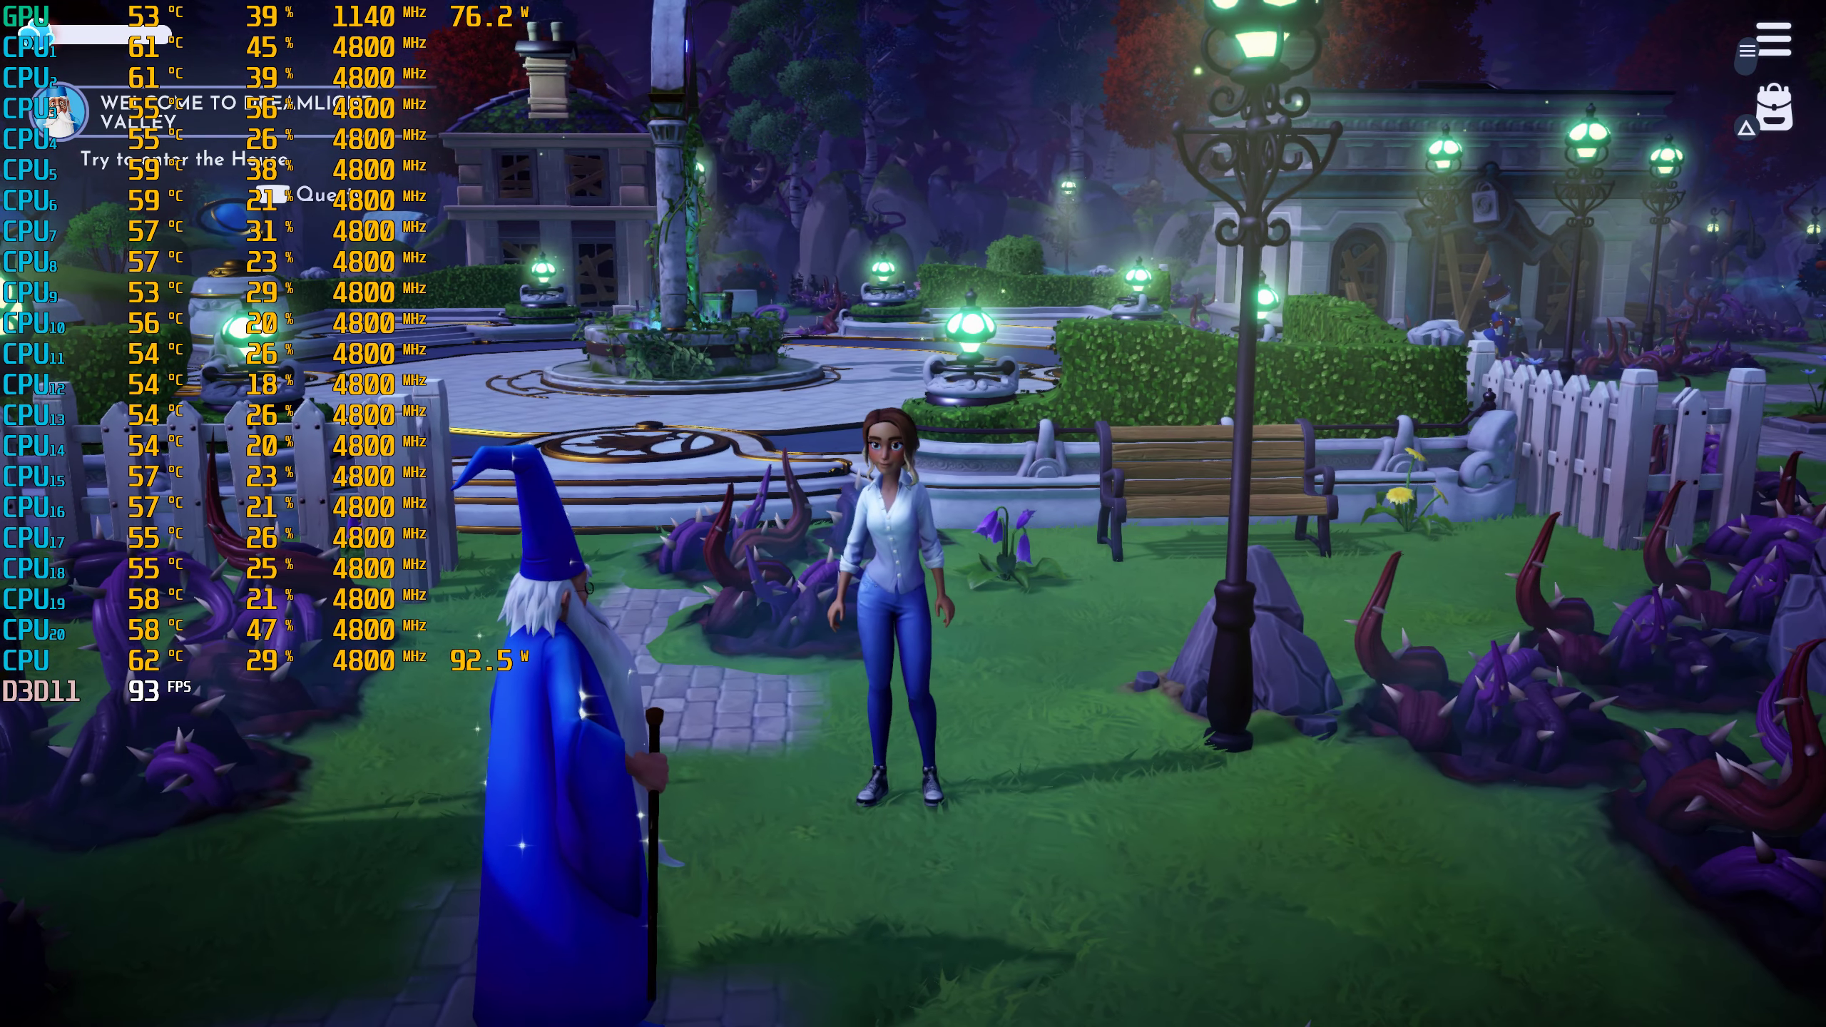
{"action": "key", "text": "j"}
Set the graphics resolution to 3840 x 2160.
{"action": "key", "text": "e"}
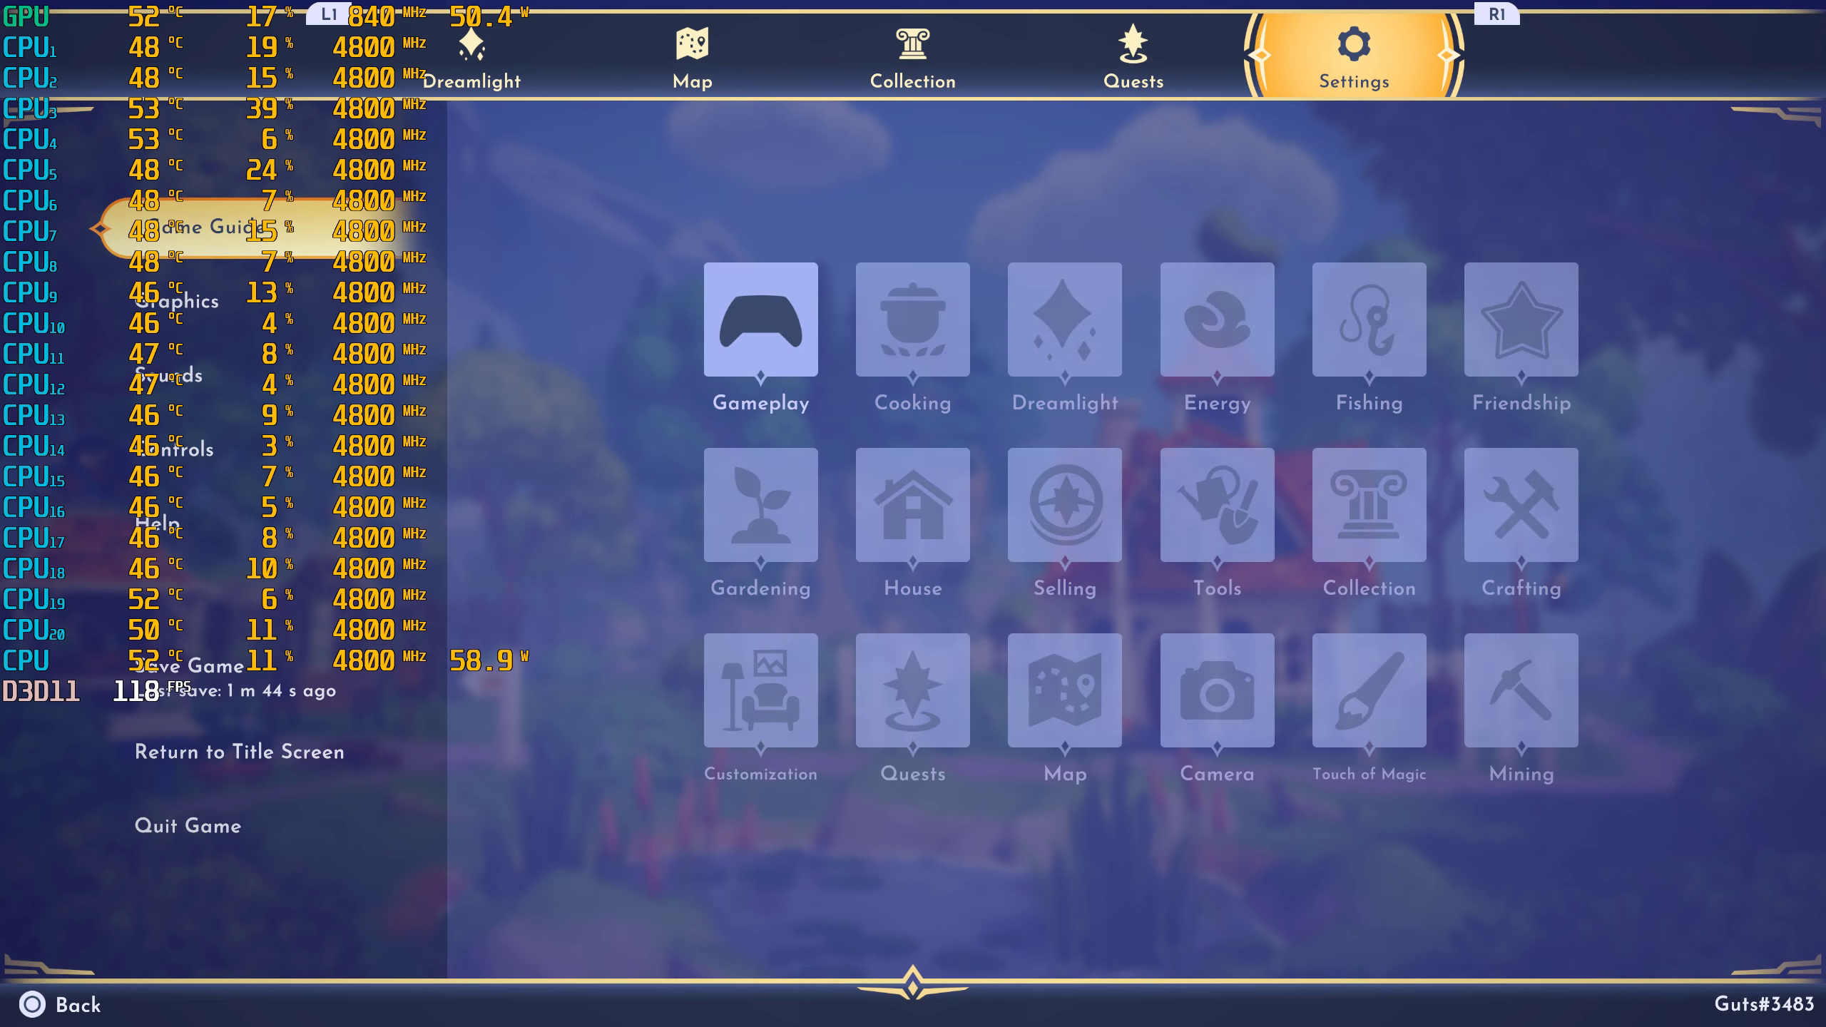
{"action": "key", "text": "Down"}
{"action": "key", "text": "Up"}
{"action": "key", "text": "Down"}
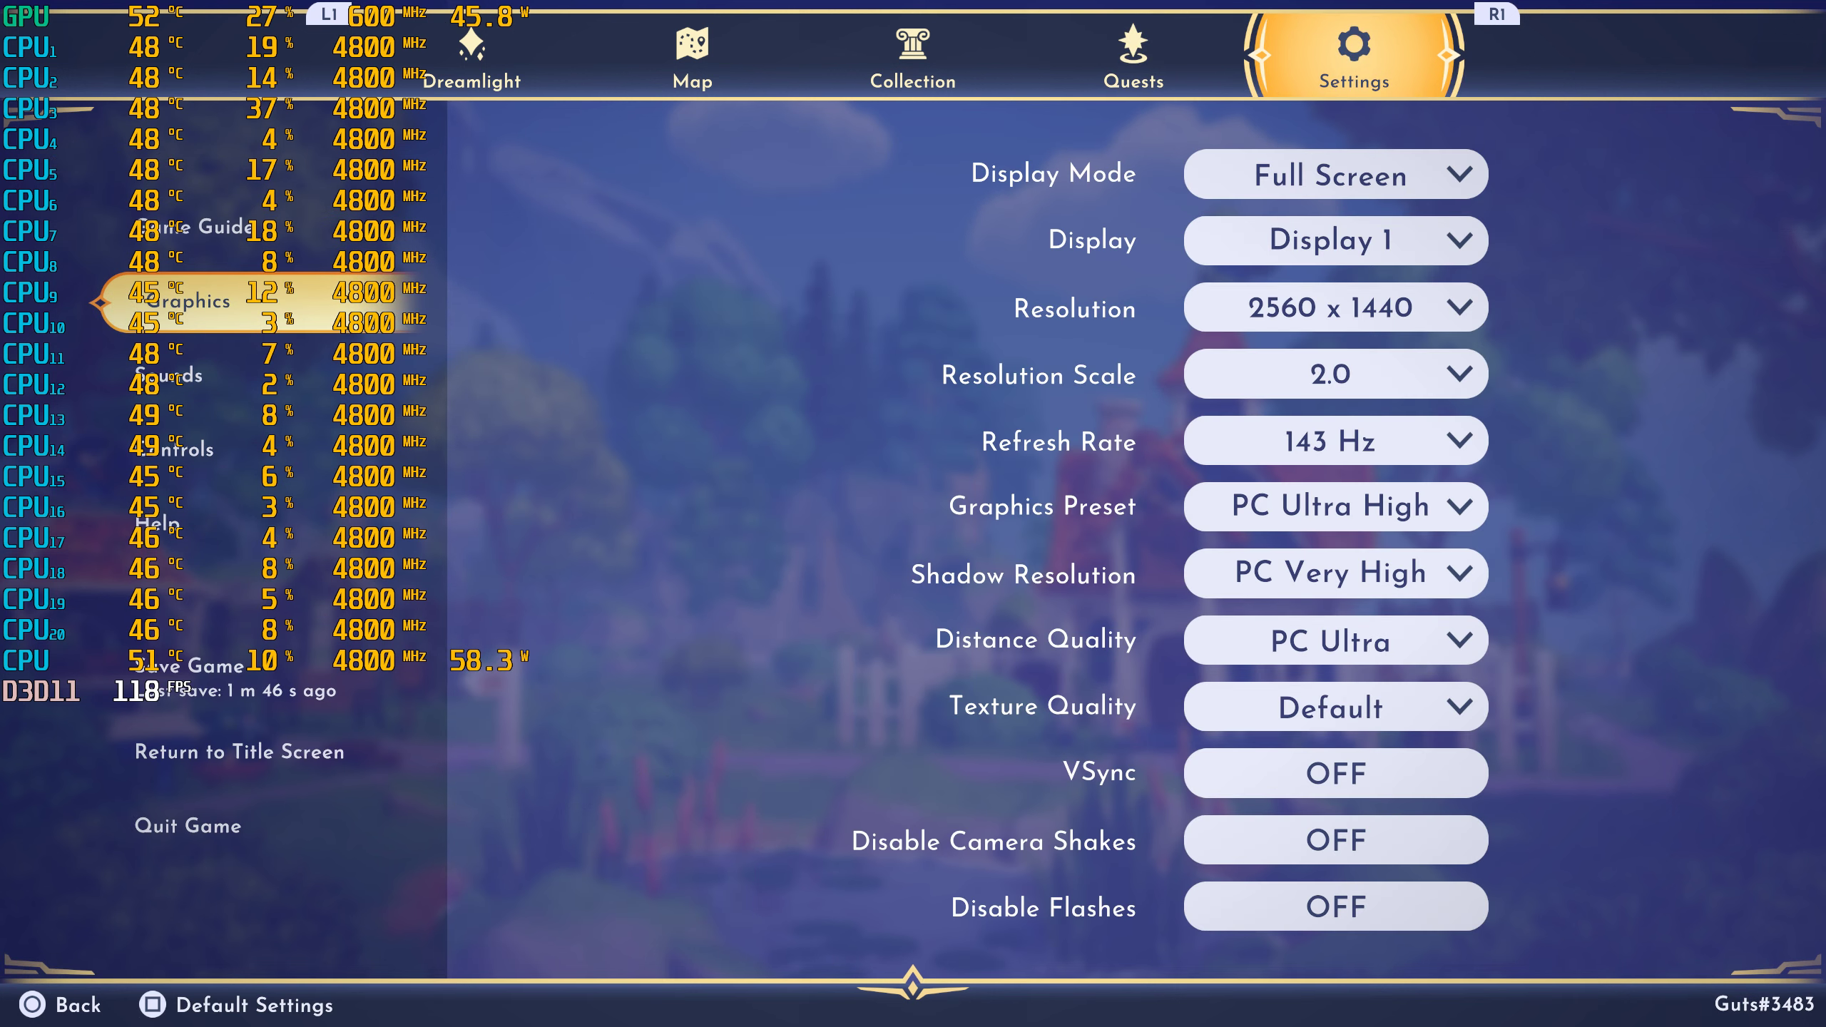
{"action": "key", "text": "Right"}
{"action": "key", "text": "Down"}
{"action": "key", "text": "Down"}
{"action": "key", "text": "Return"}
{"action": "key", "text": "Down"}
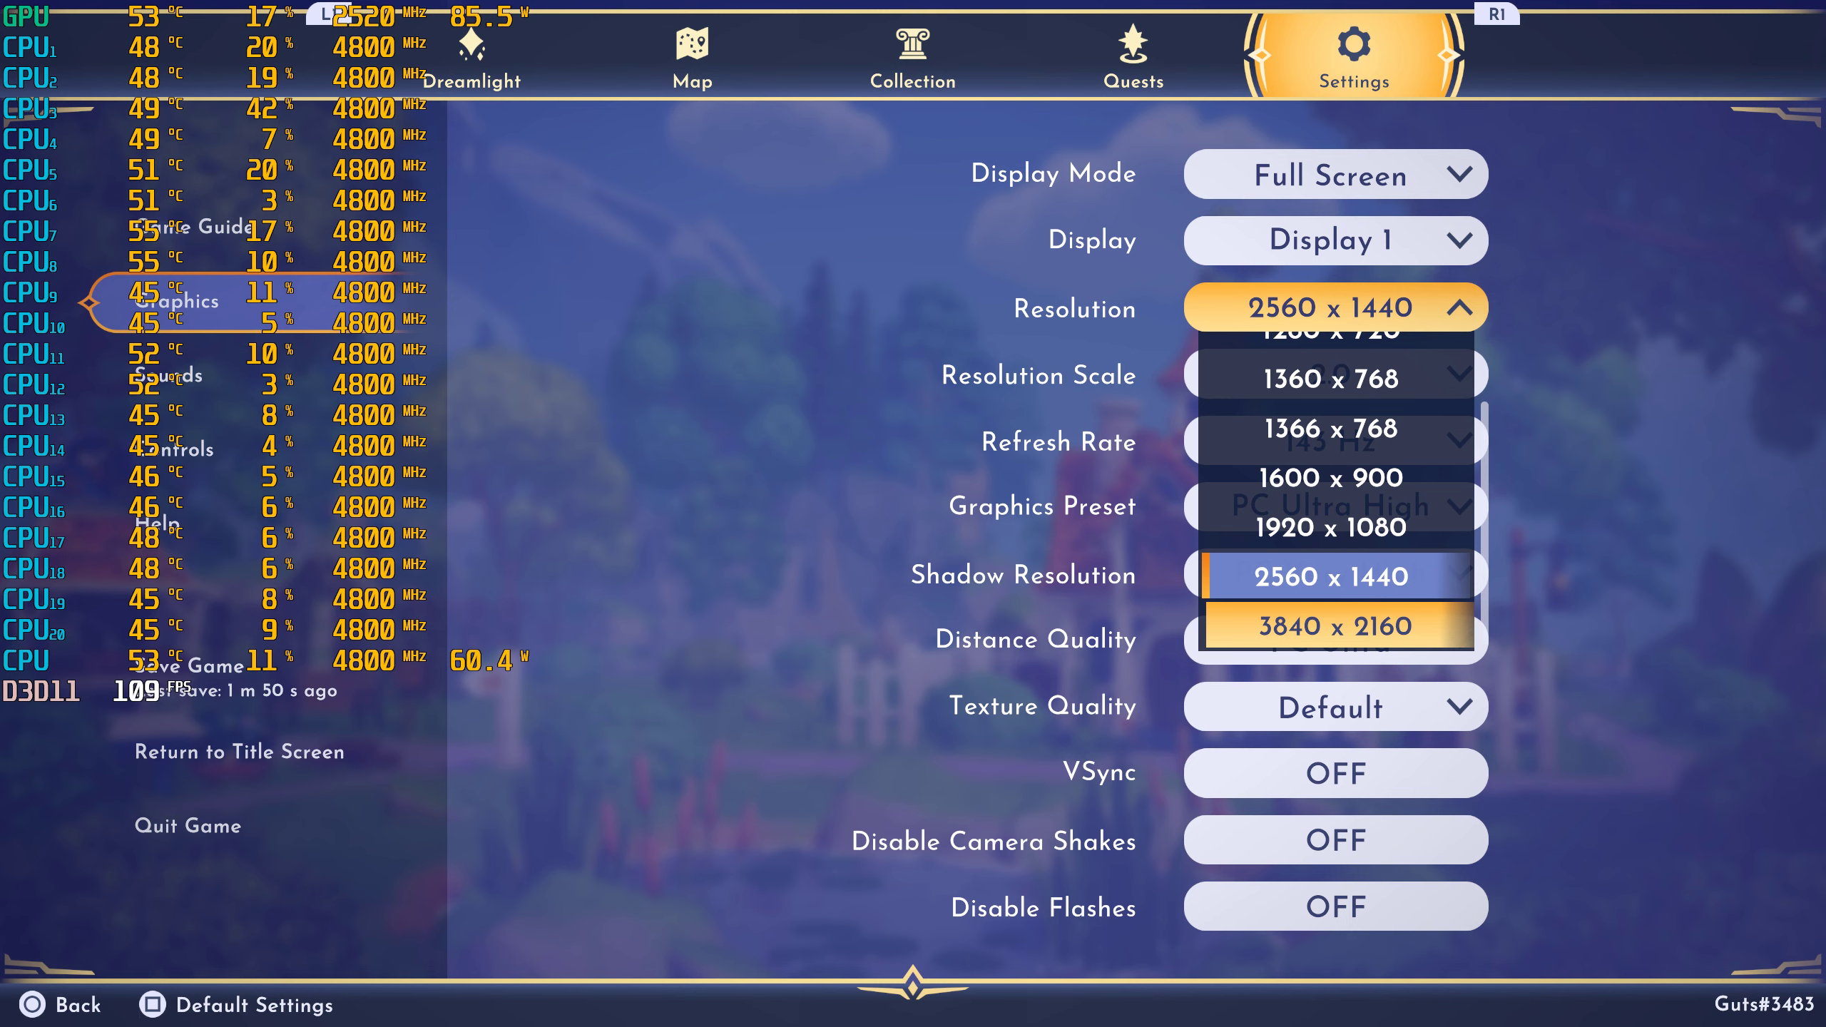
{"action": "key", "text": "Return"}
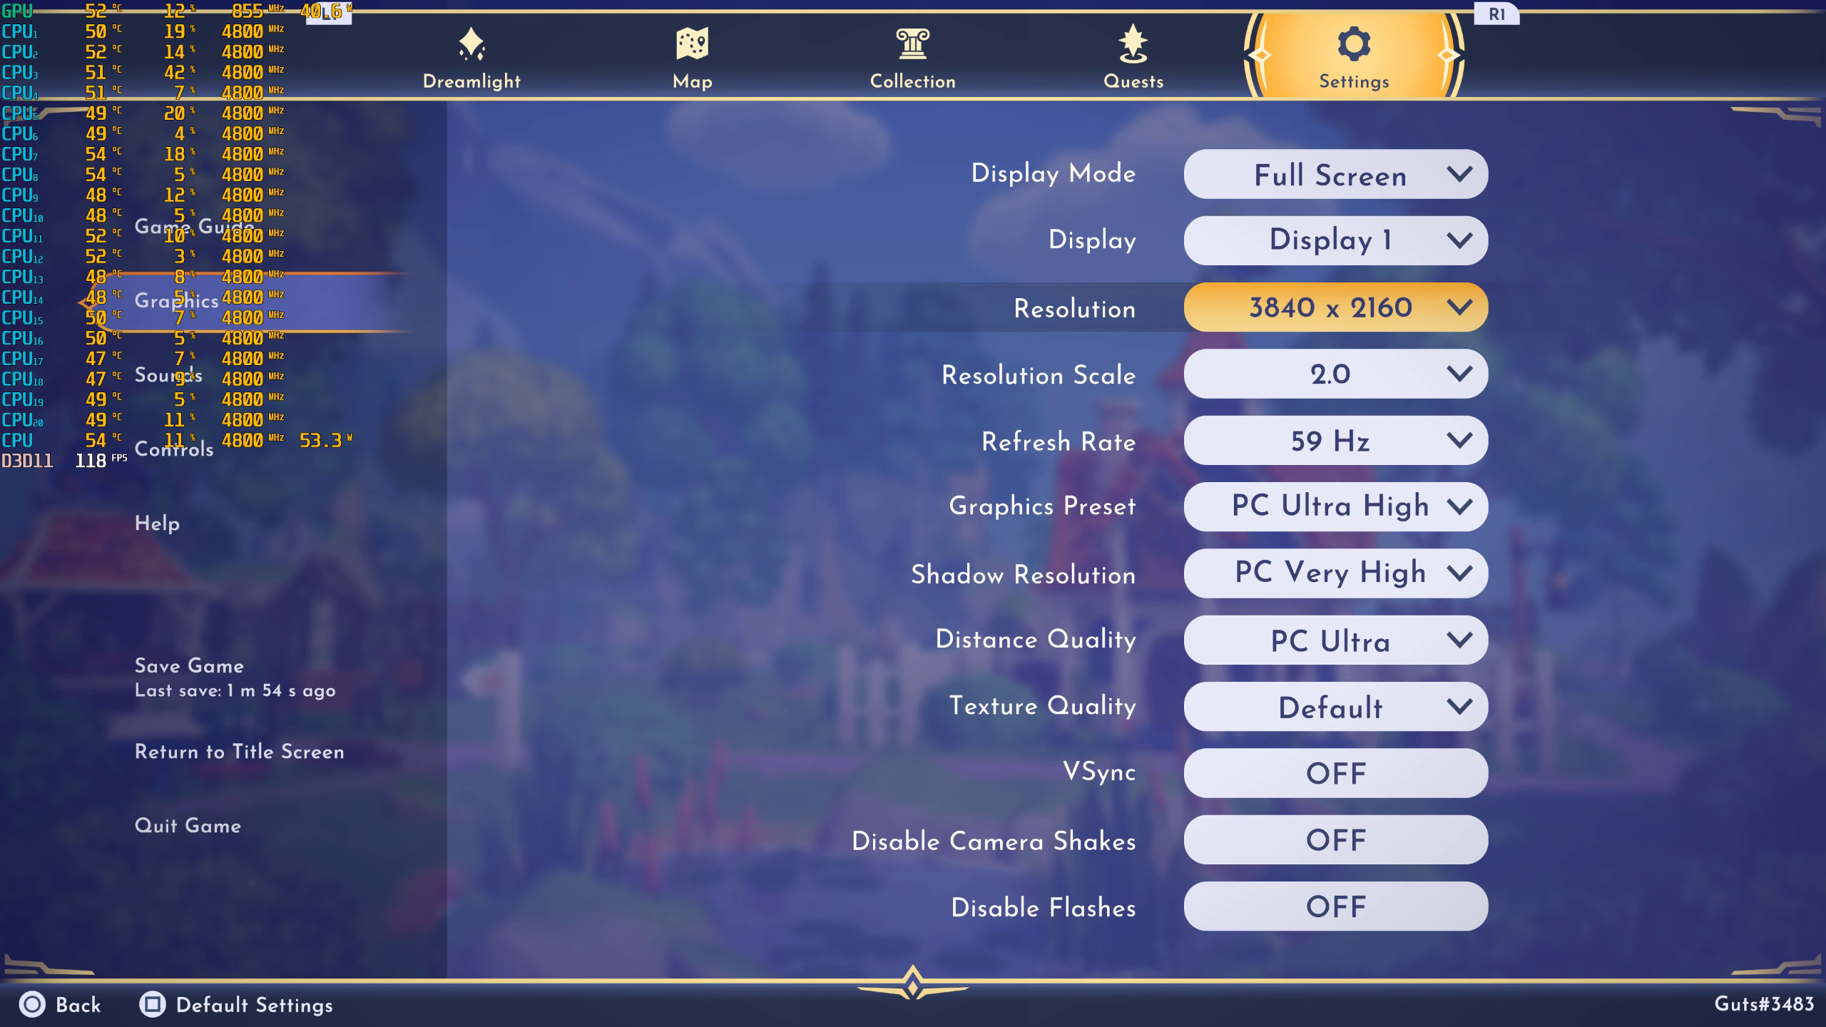
Leave resolution scale unchanged and set the refresh rate to 143 Hz.
{"action": "key", "text": "Down"}
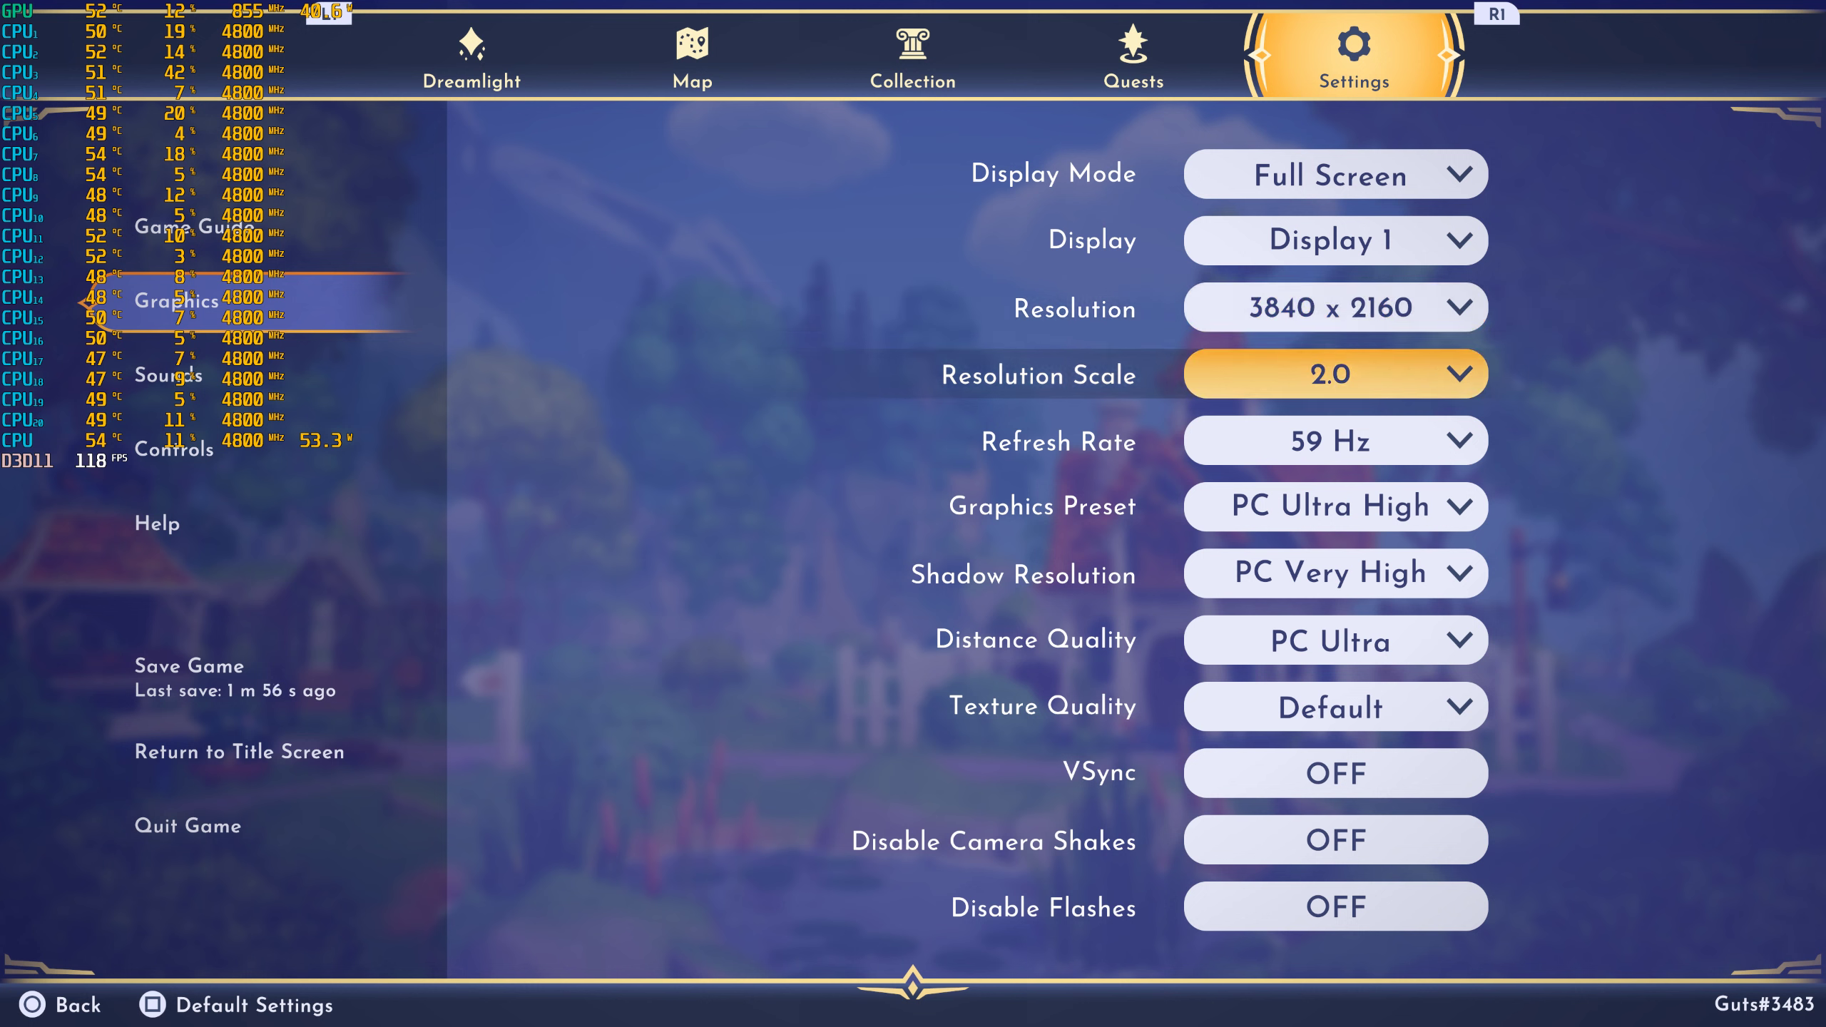
{"action": "key", "text": "Return"}
{"action": "key", "text": "Escape"}
{"action": "key", "text": "Down"}
{"action": "key", "text": "Return"}
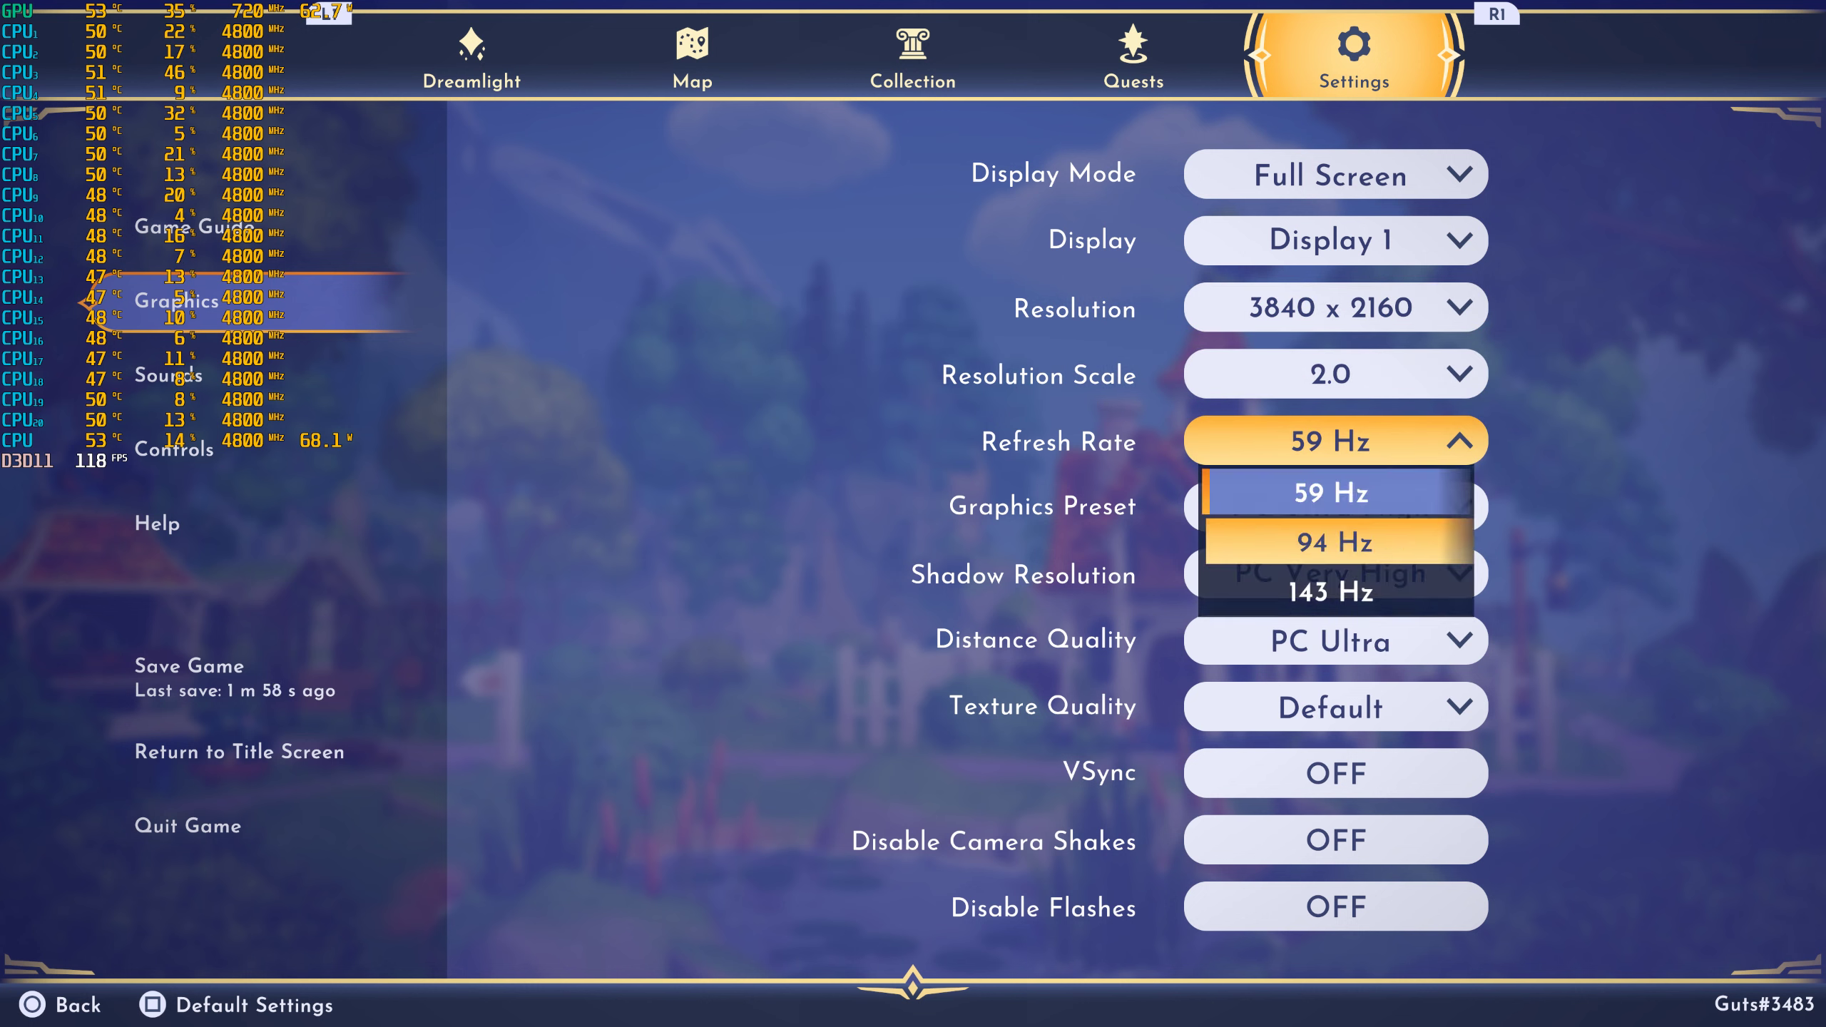
{"action": "key", "text": "Down"}
{"action": "key", "text": "Down"}
{"action": "key", "text": "Return"}
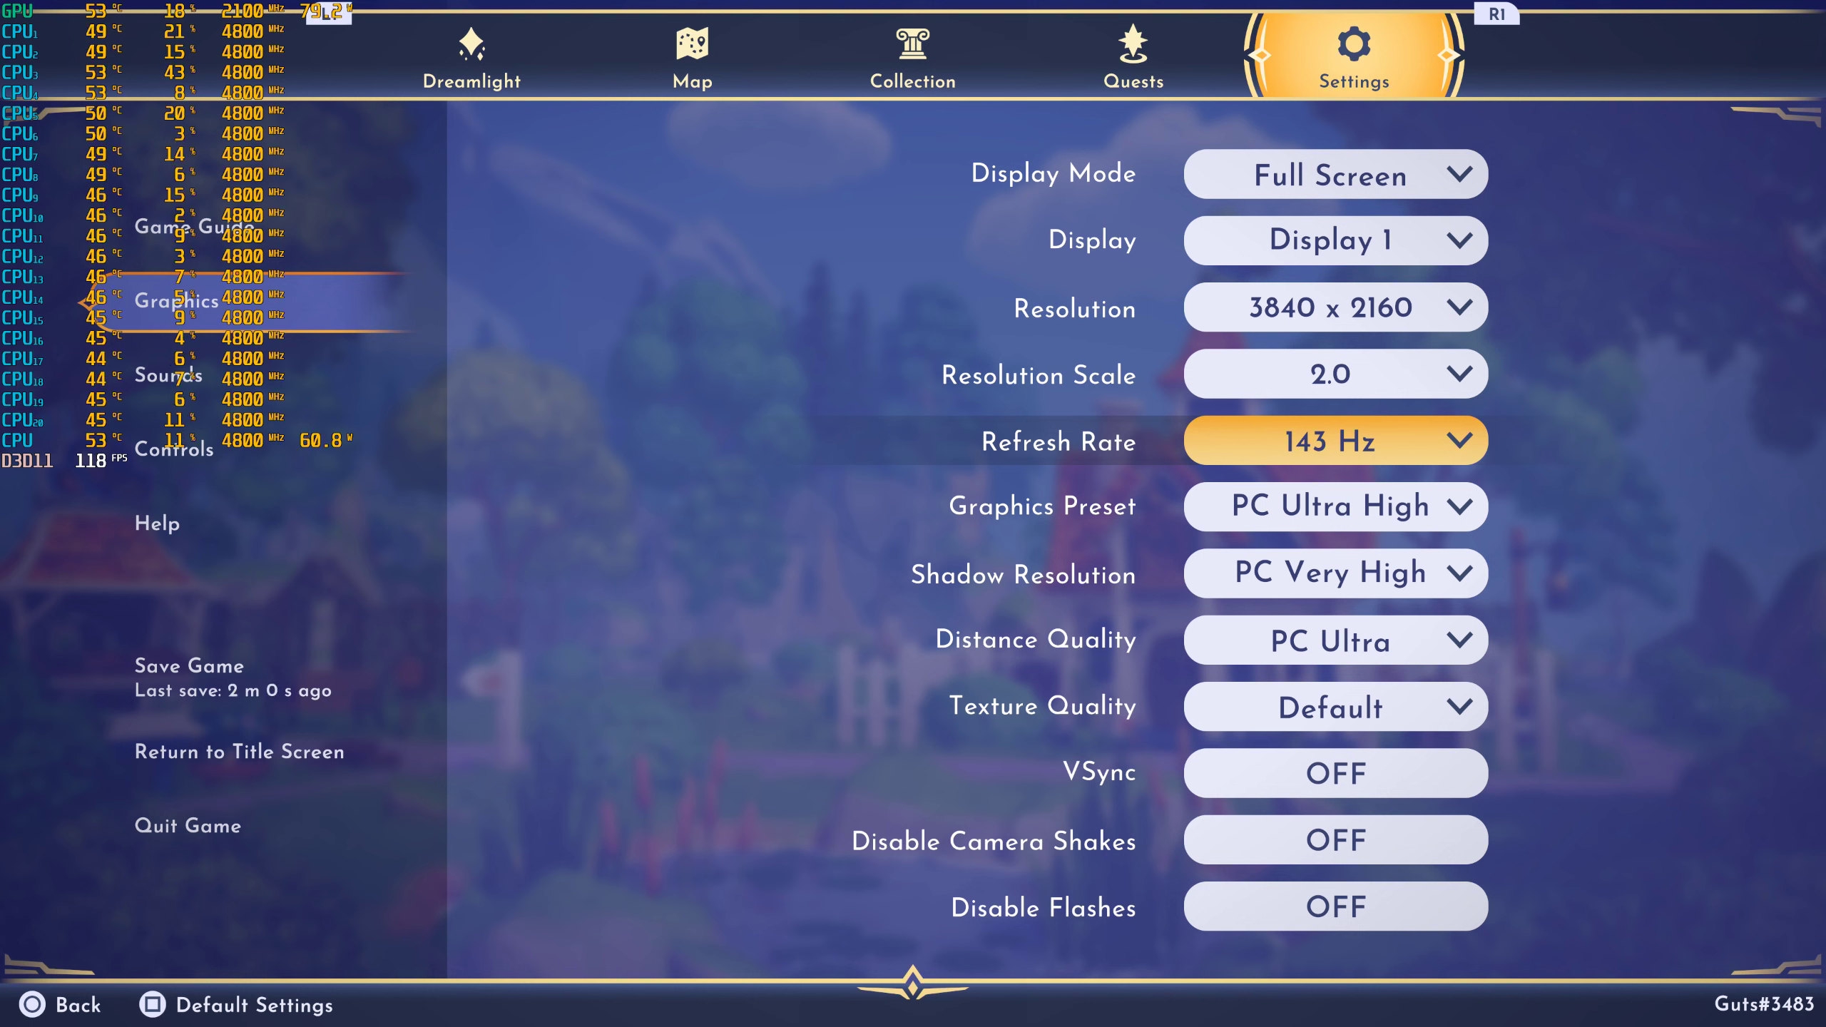
Keep texture quality at Default.
{"action": "key", "text": "Down"}
{"action": "key", "text": "Down"}
{"action": "key", "text": "Down"}
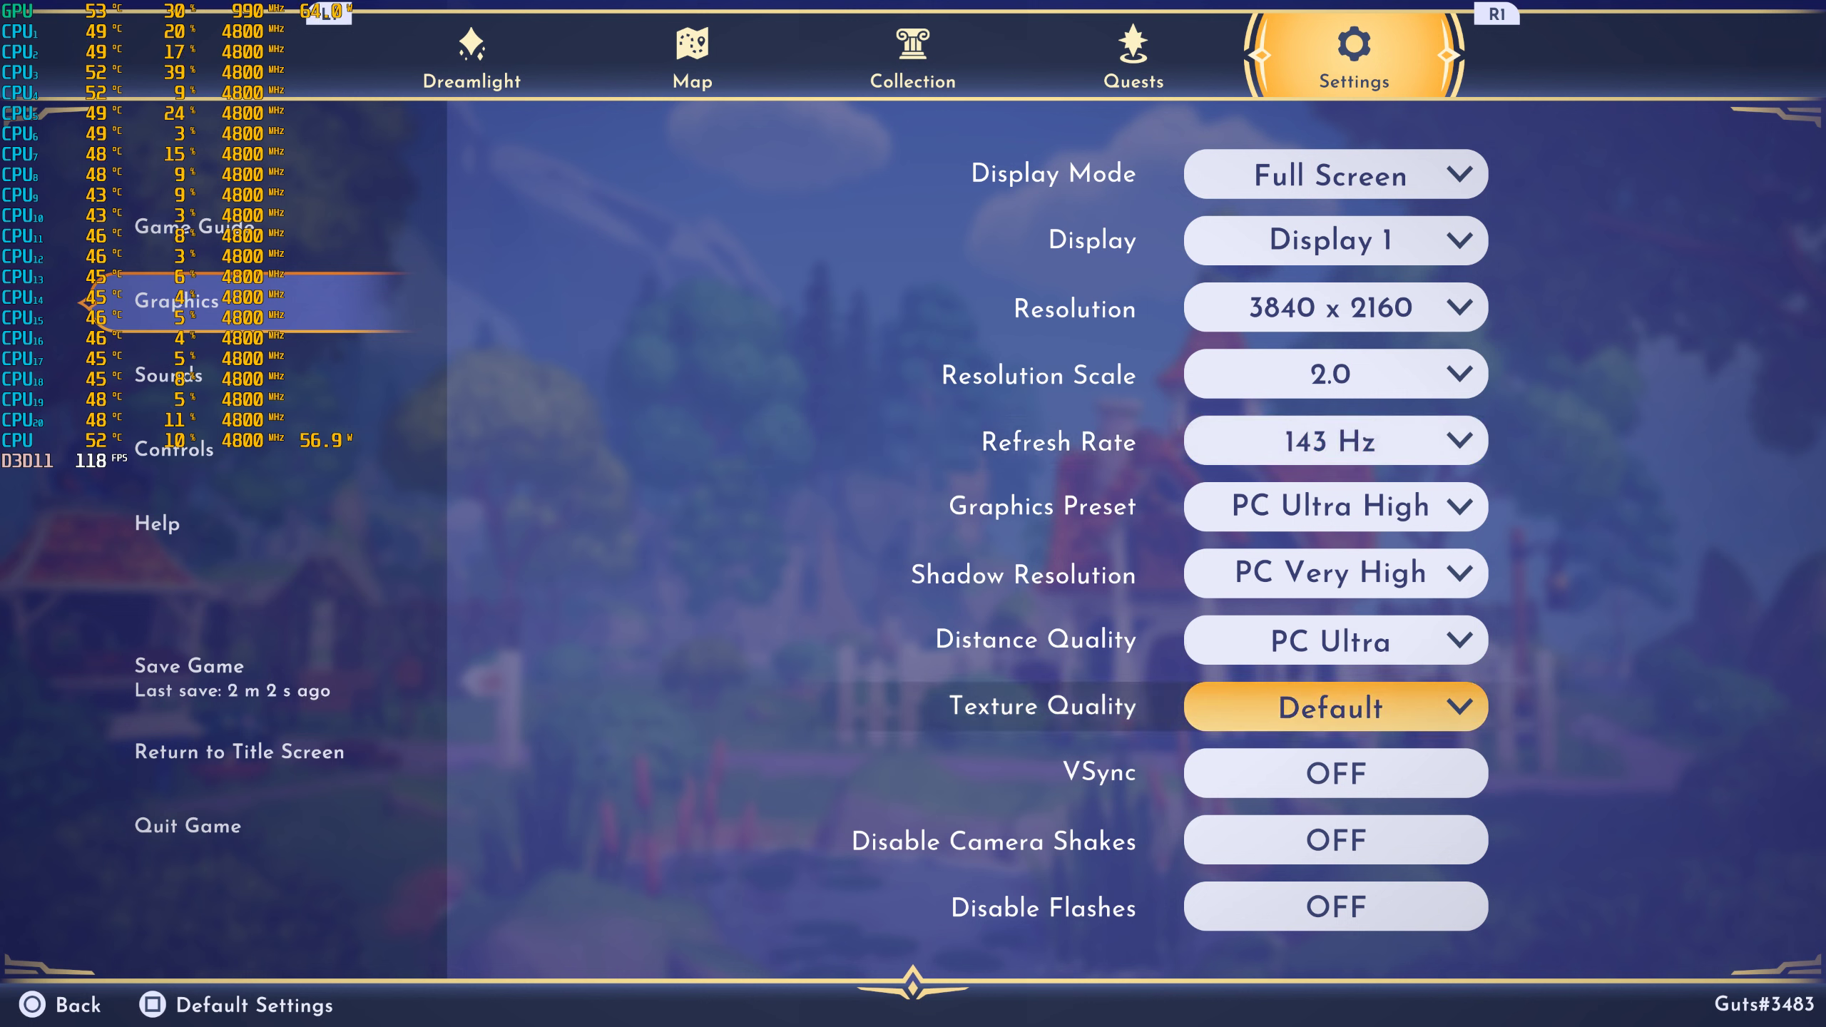
{"action": "key", "text": "Return"}
{"action": "key", "text": "Down"}
{"action": "key", "text": "Down"}
{"action": "key", "text": "Up"}
{"action": "key", "text": "Up"}
{"action": "key", "text": "Return"}
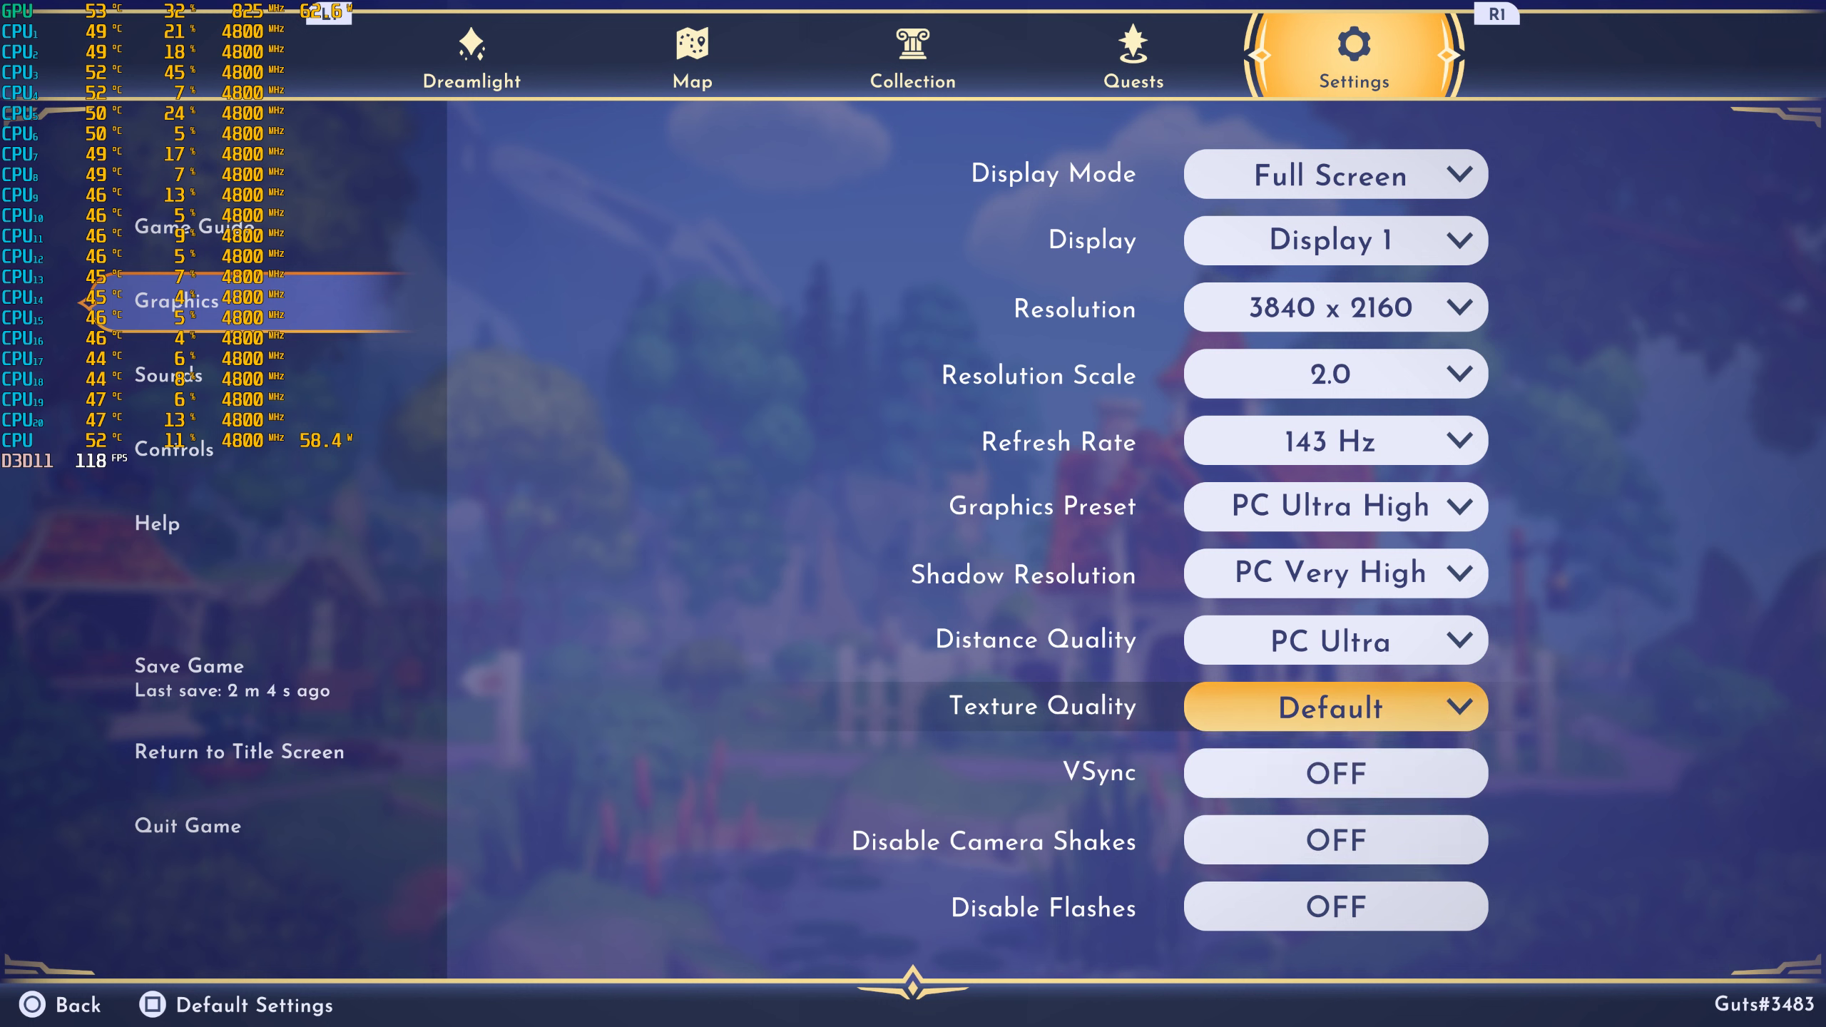
Browse back through the graphics options and return to the valley.
{"action": "key", "text": "Up"}
{"action": "key", "text": "Up"}
{"action": "key", "text": "Up"}
{"action": "key", "text": "Up"}
{"action": "key", "text": "Up"}
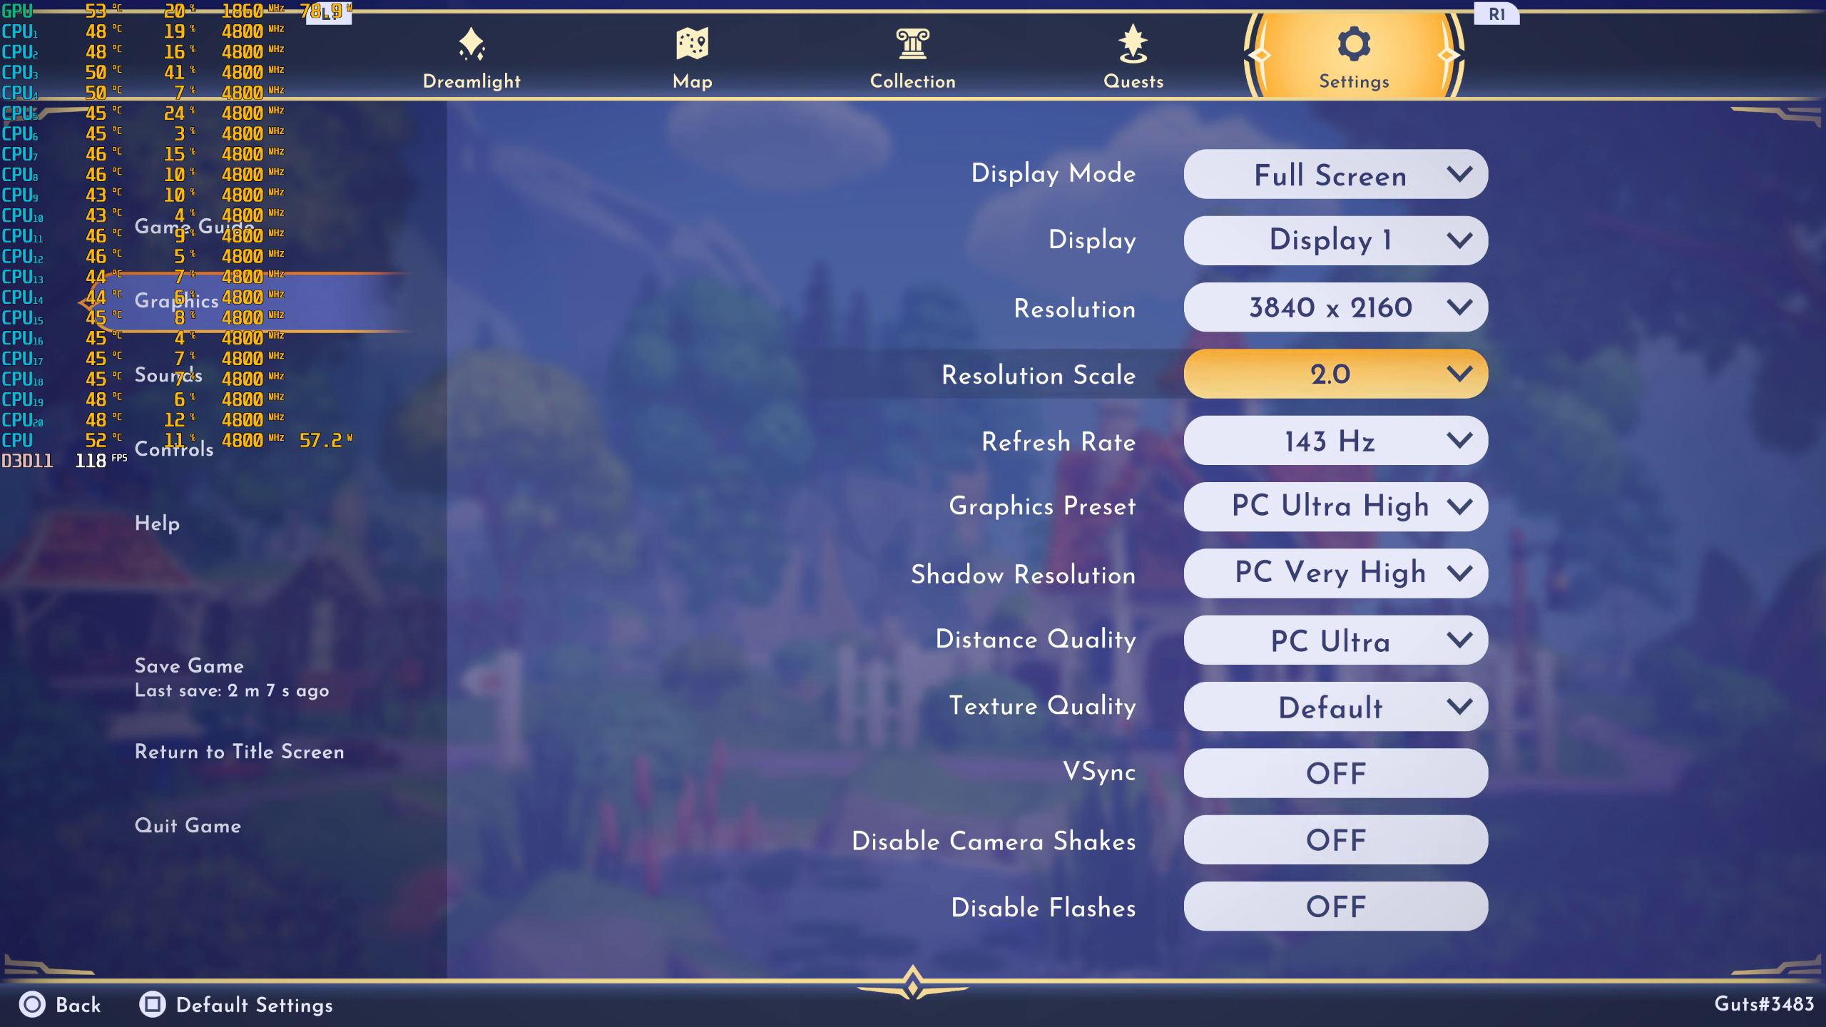
{"action": "key", "text": "Up"}
{"action": "key", "text": "Down"}
{"action": "key", "text": "Down"}
{"action": "key", "text": "Down"}
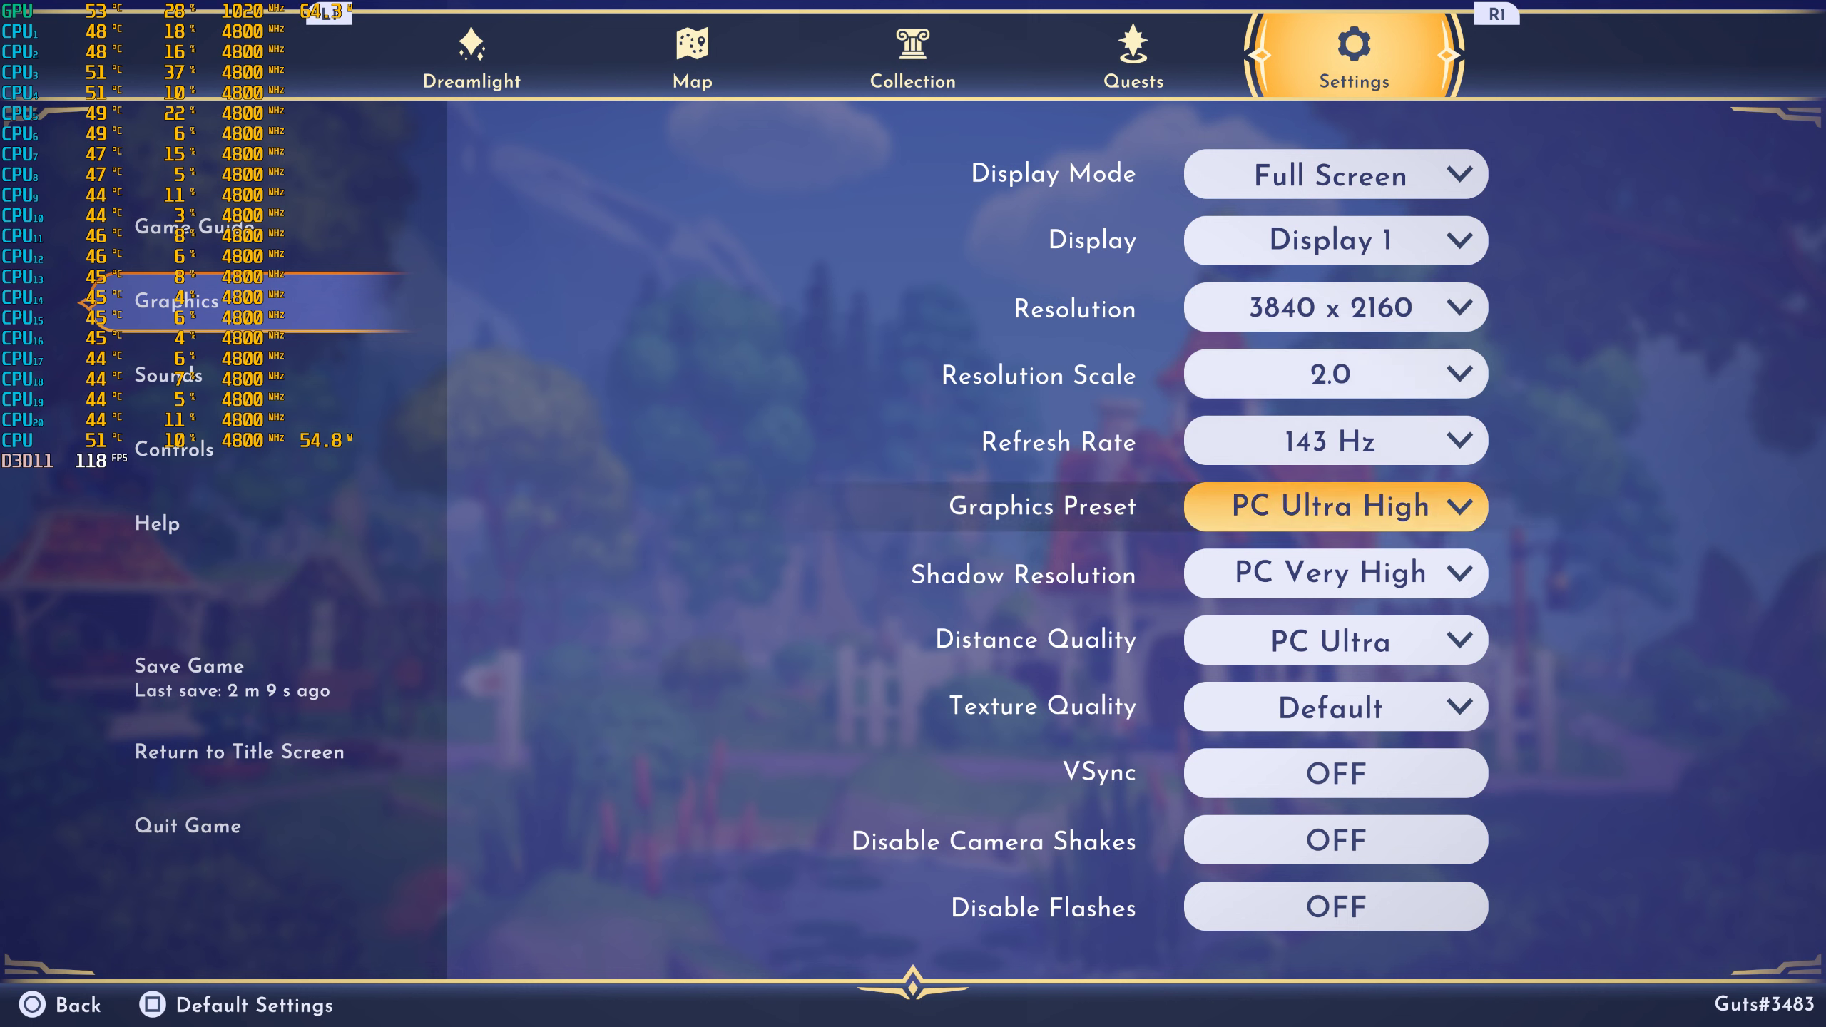
{"action": "key", "text": "Down"}
{"action": "key", "text": "Down"}
{"action": "key", "text": "Down"}
{"action": "key", "text": "Down"}
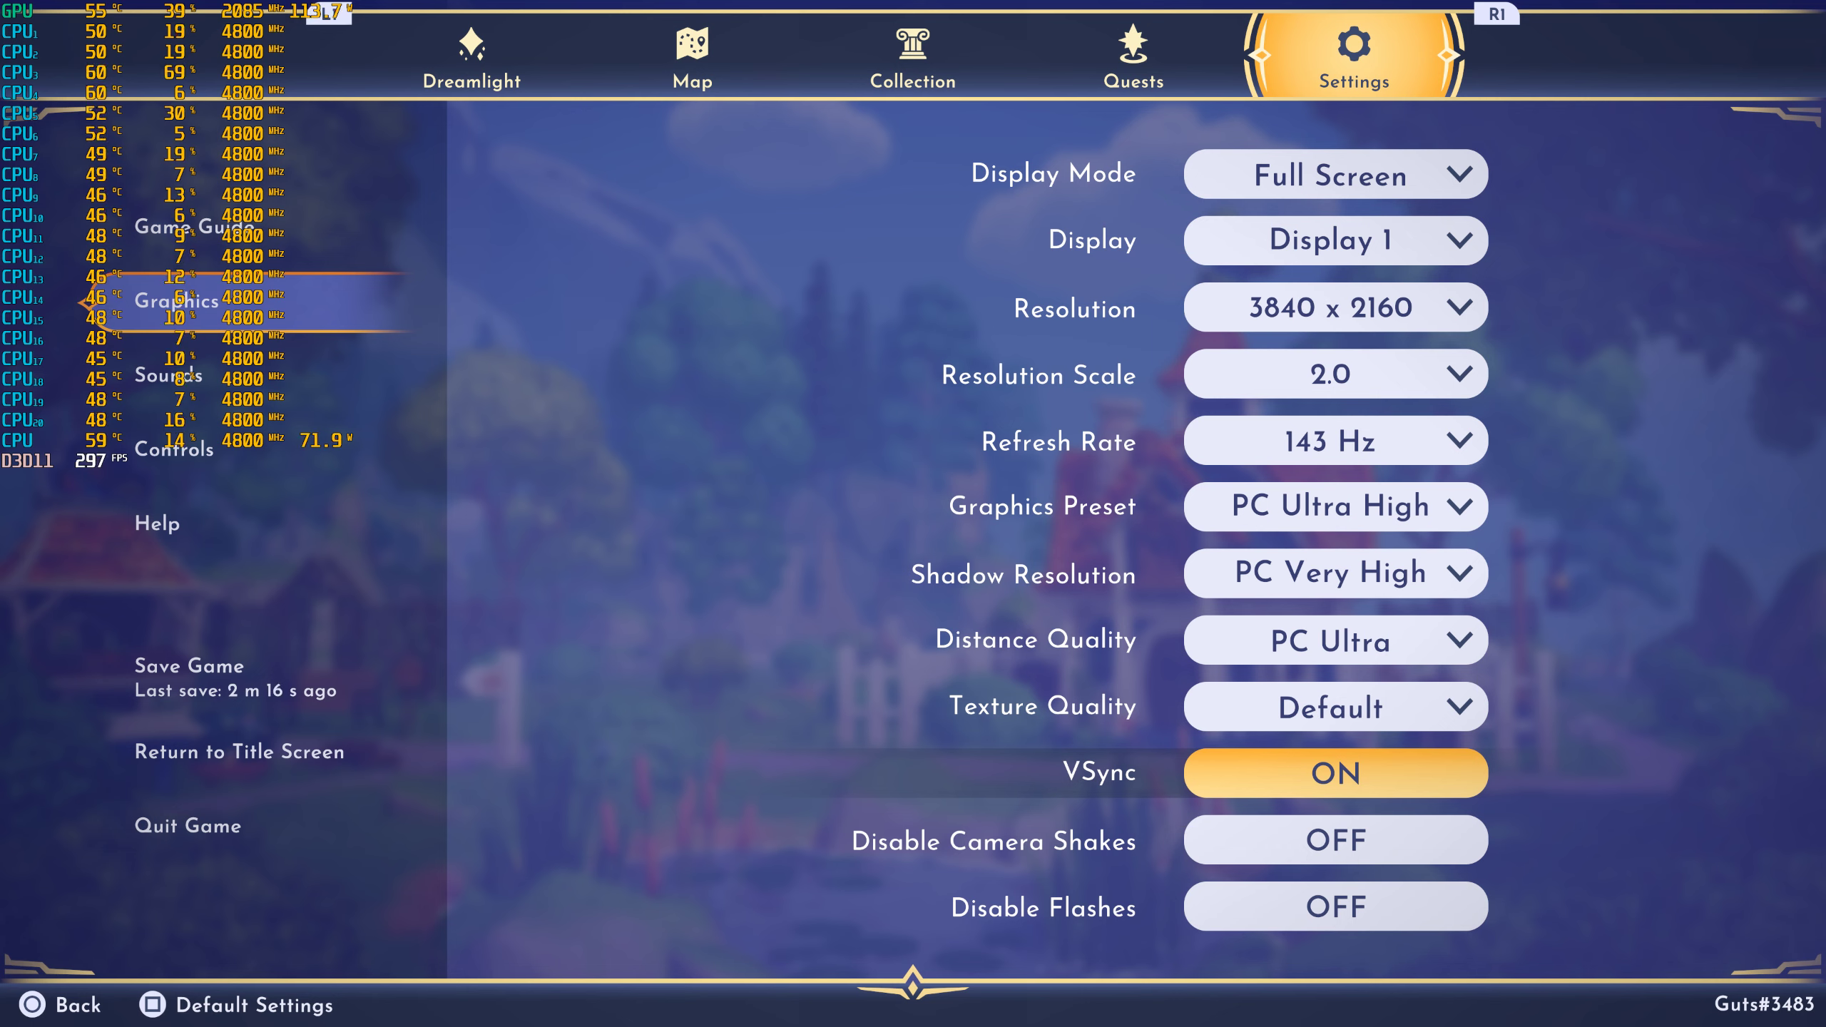
{"action": "key", "text": "Escape"}
{"action": "key", "text": "Escape"}
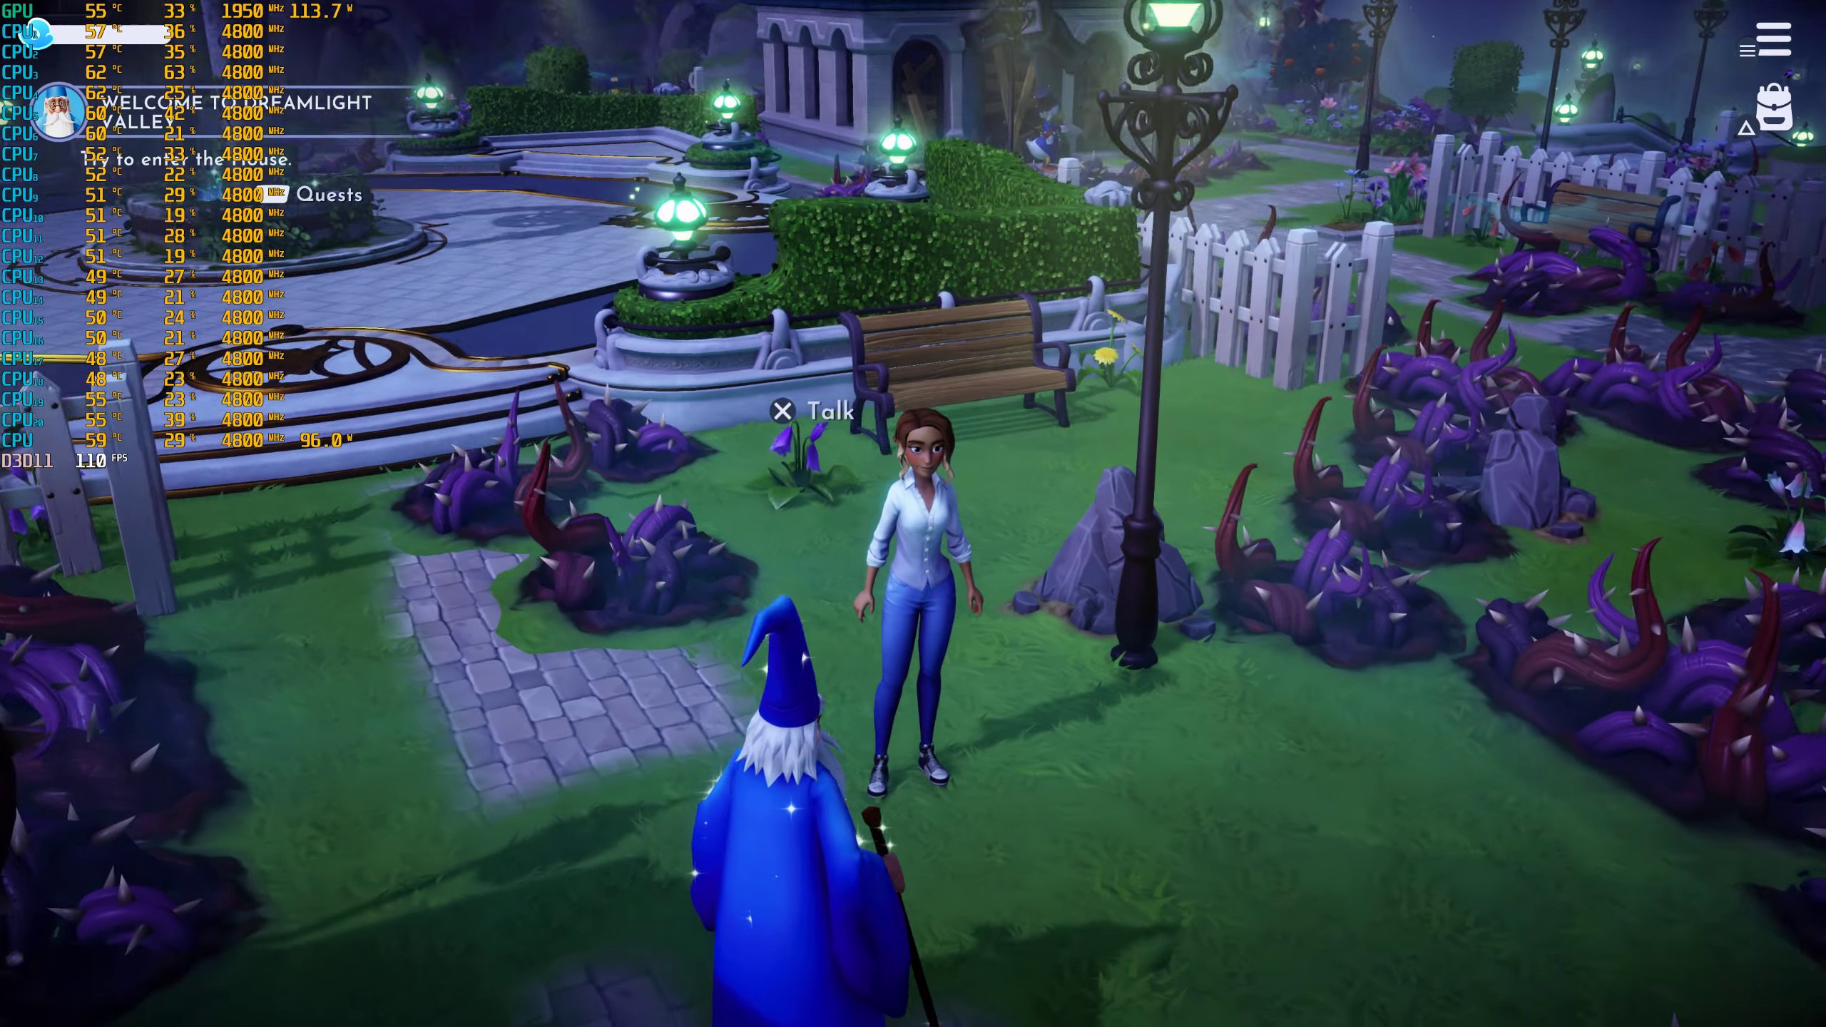
Run to the purple flower, switch VSync off in settings, then run toward the plaza.
{"action": "key", "text": "w"}
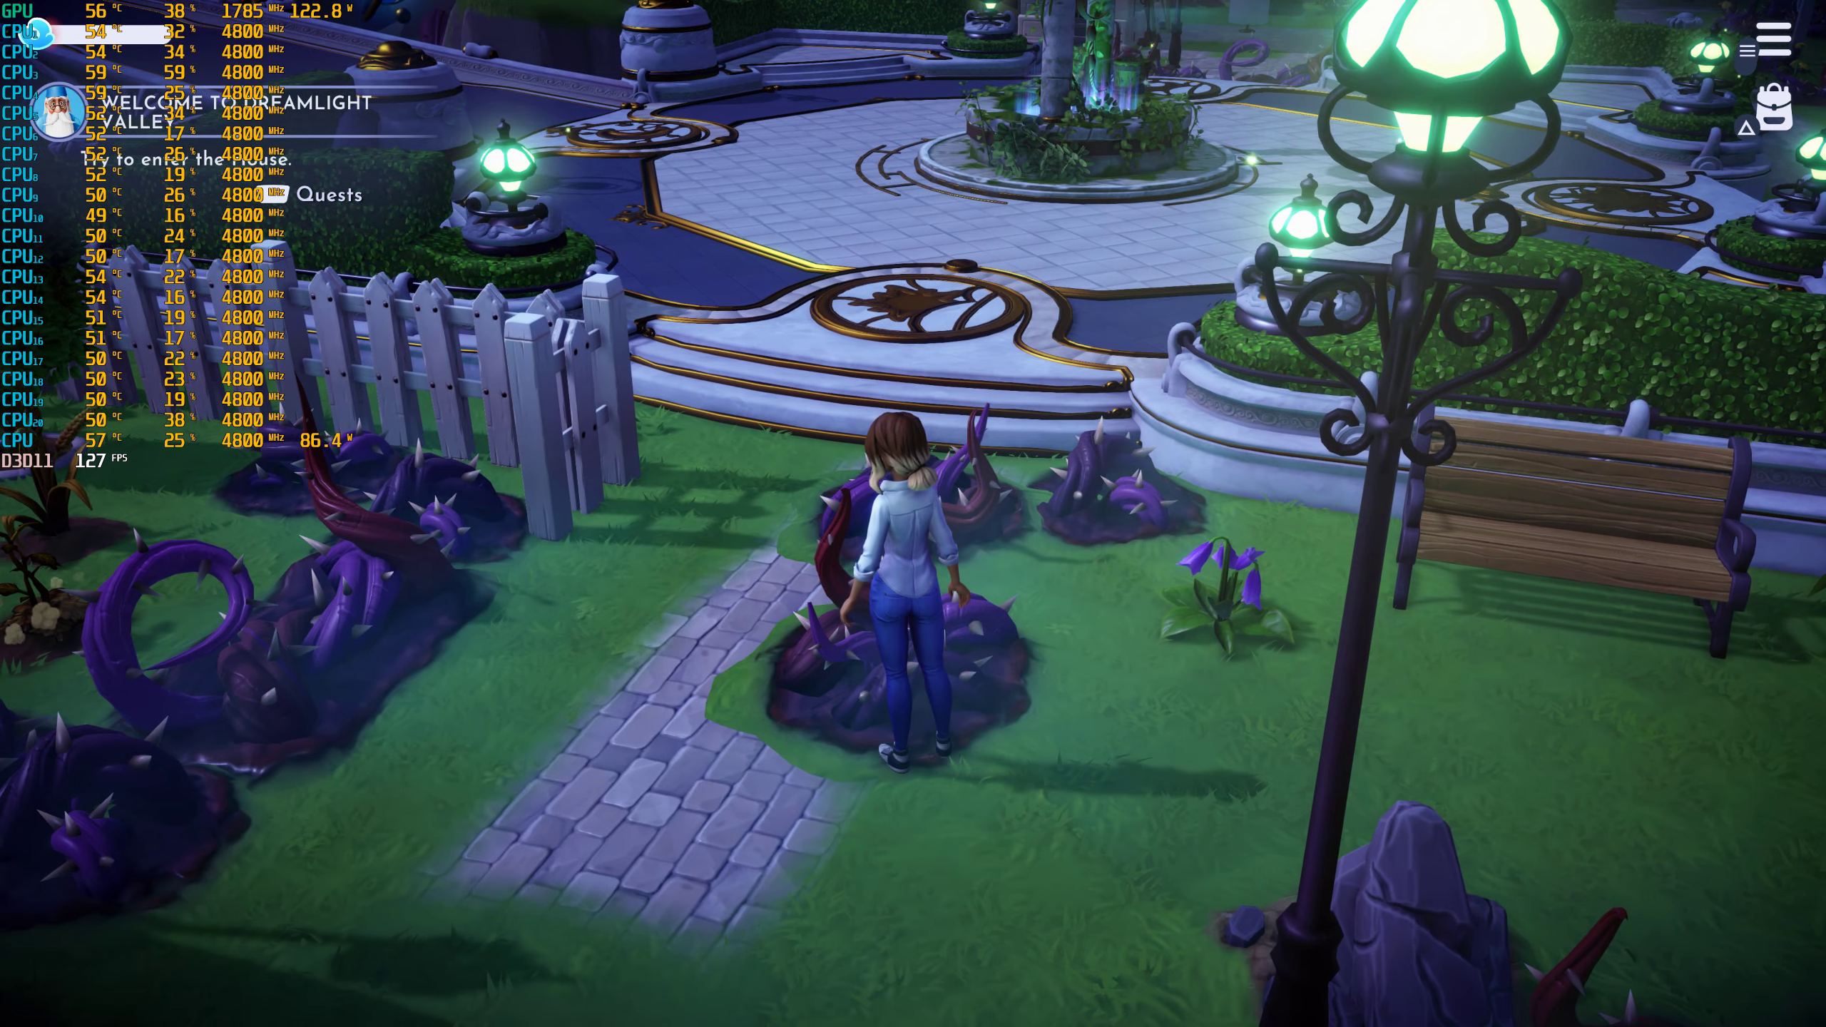
{"action": "key", "text": "d"}
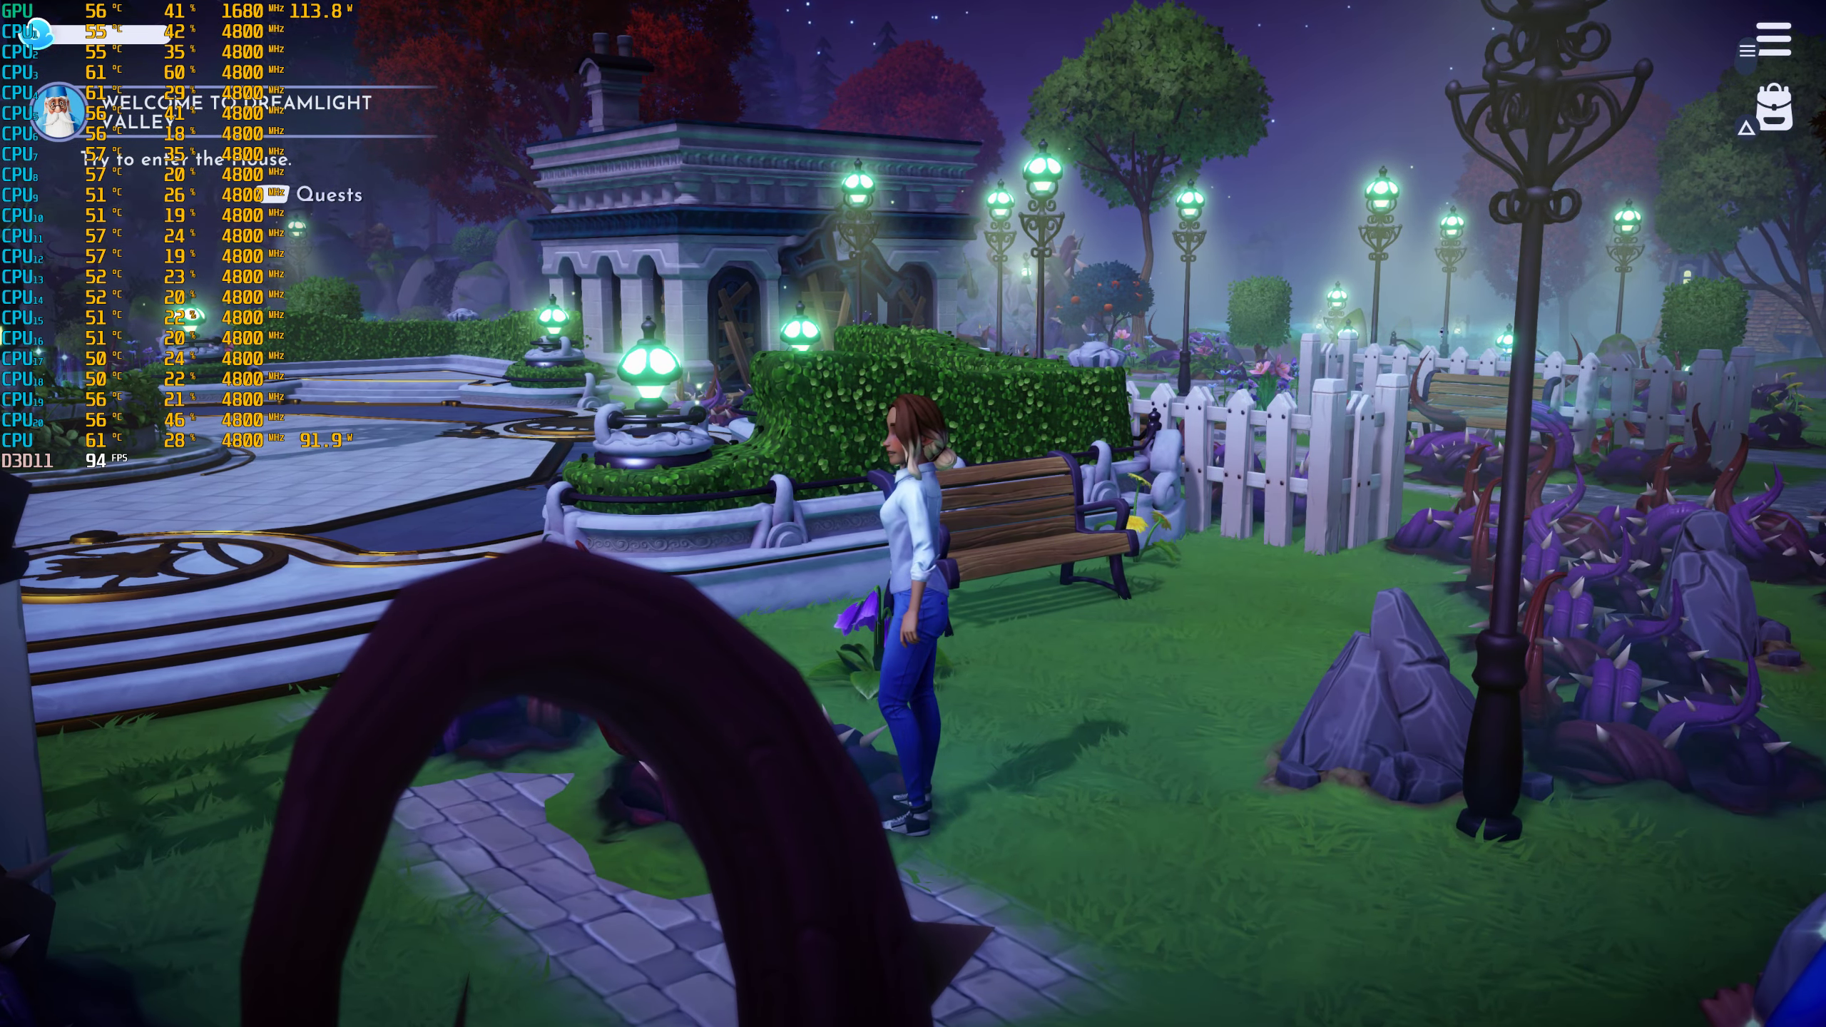
{"action": "key", "text": "Escape"}
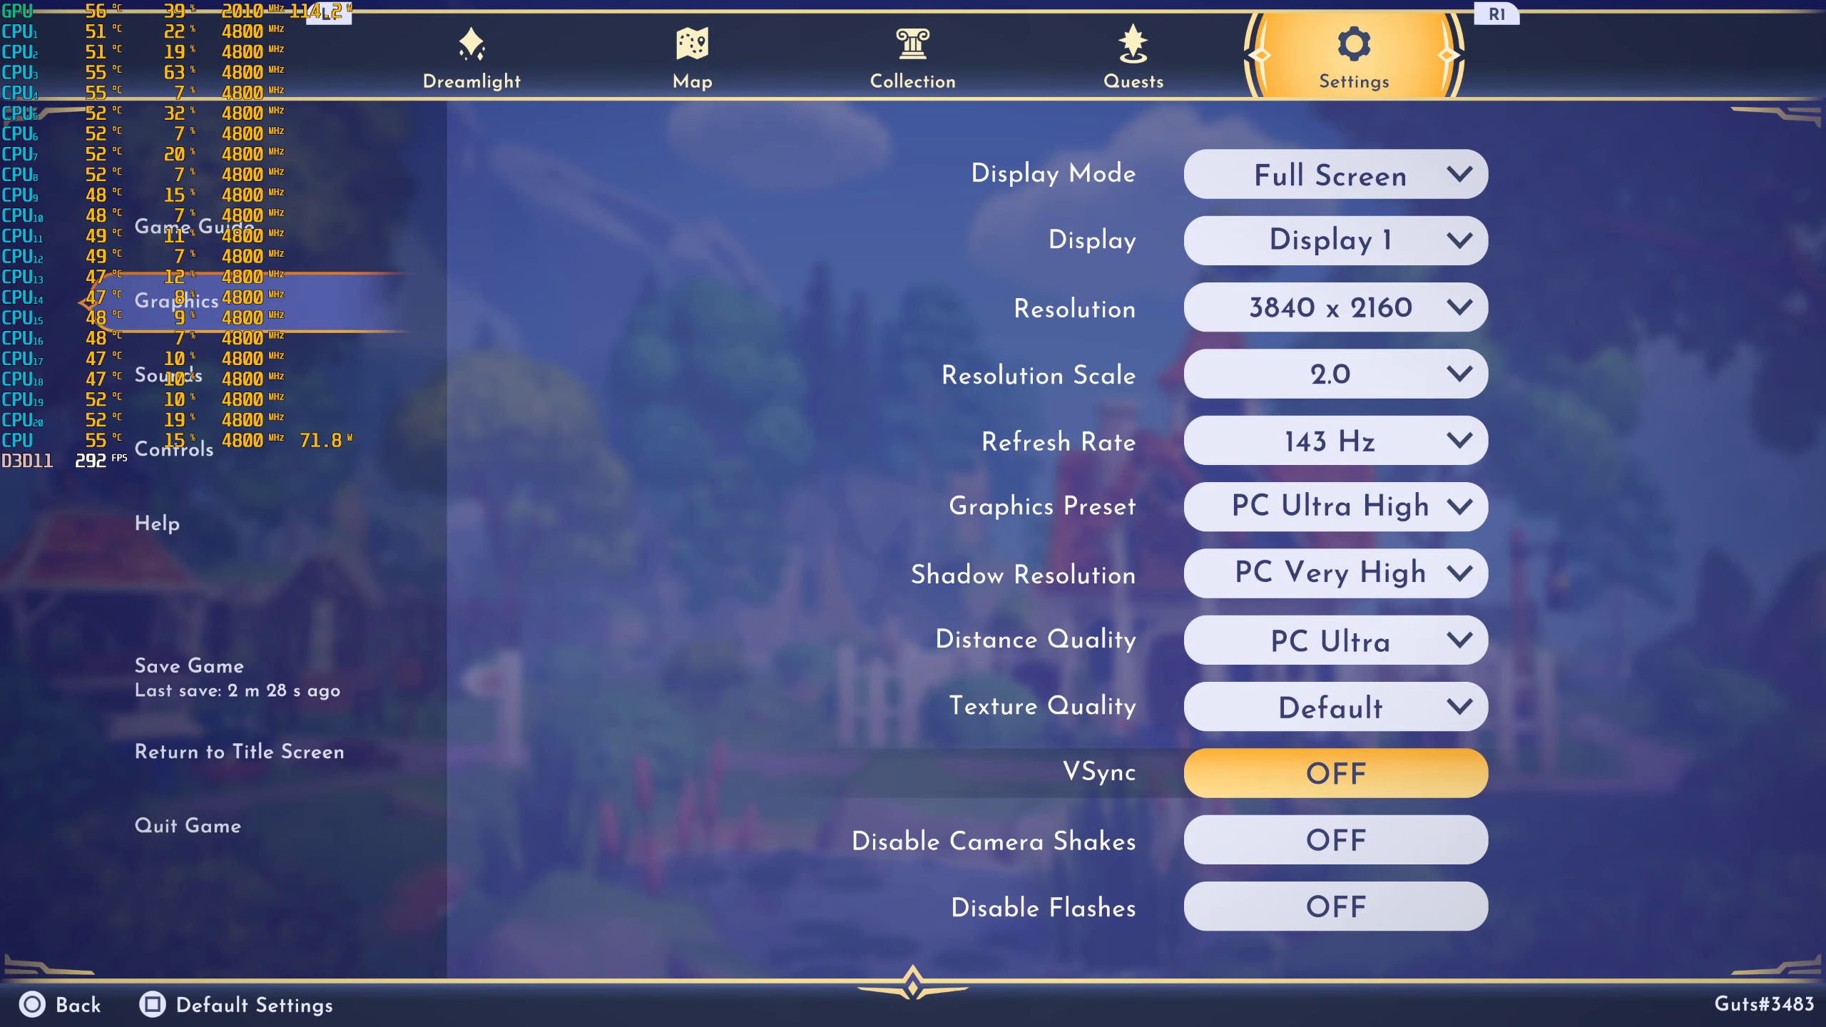
{"action": "key", "text": "Escape"}
{"action": "key", "text": "w"}
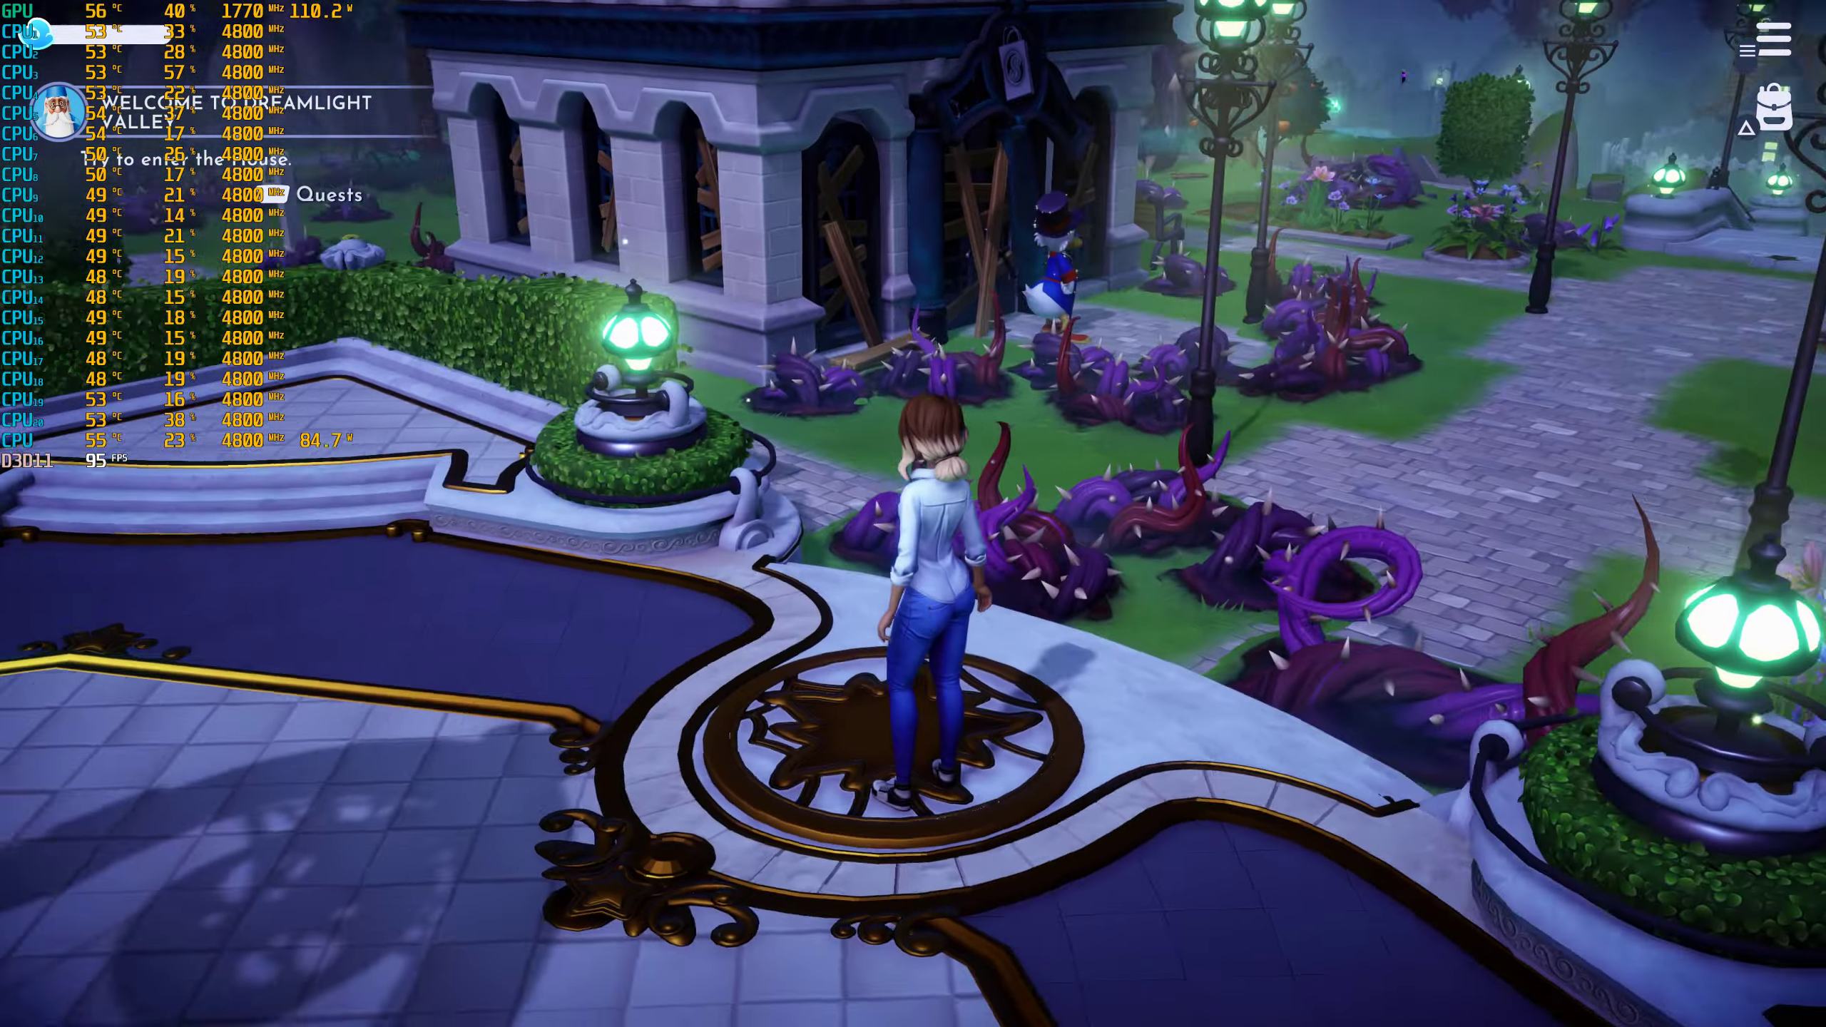
Run up the plaza past the boarded-up house toward the hedges and stairs.
{"action": "key", "text": "w"}
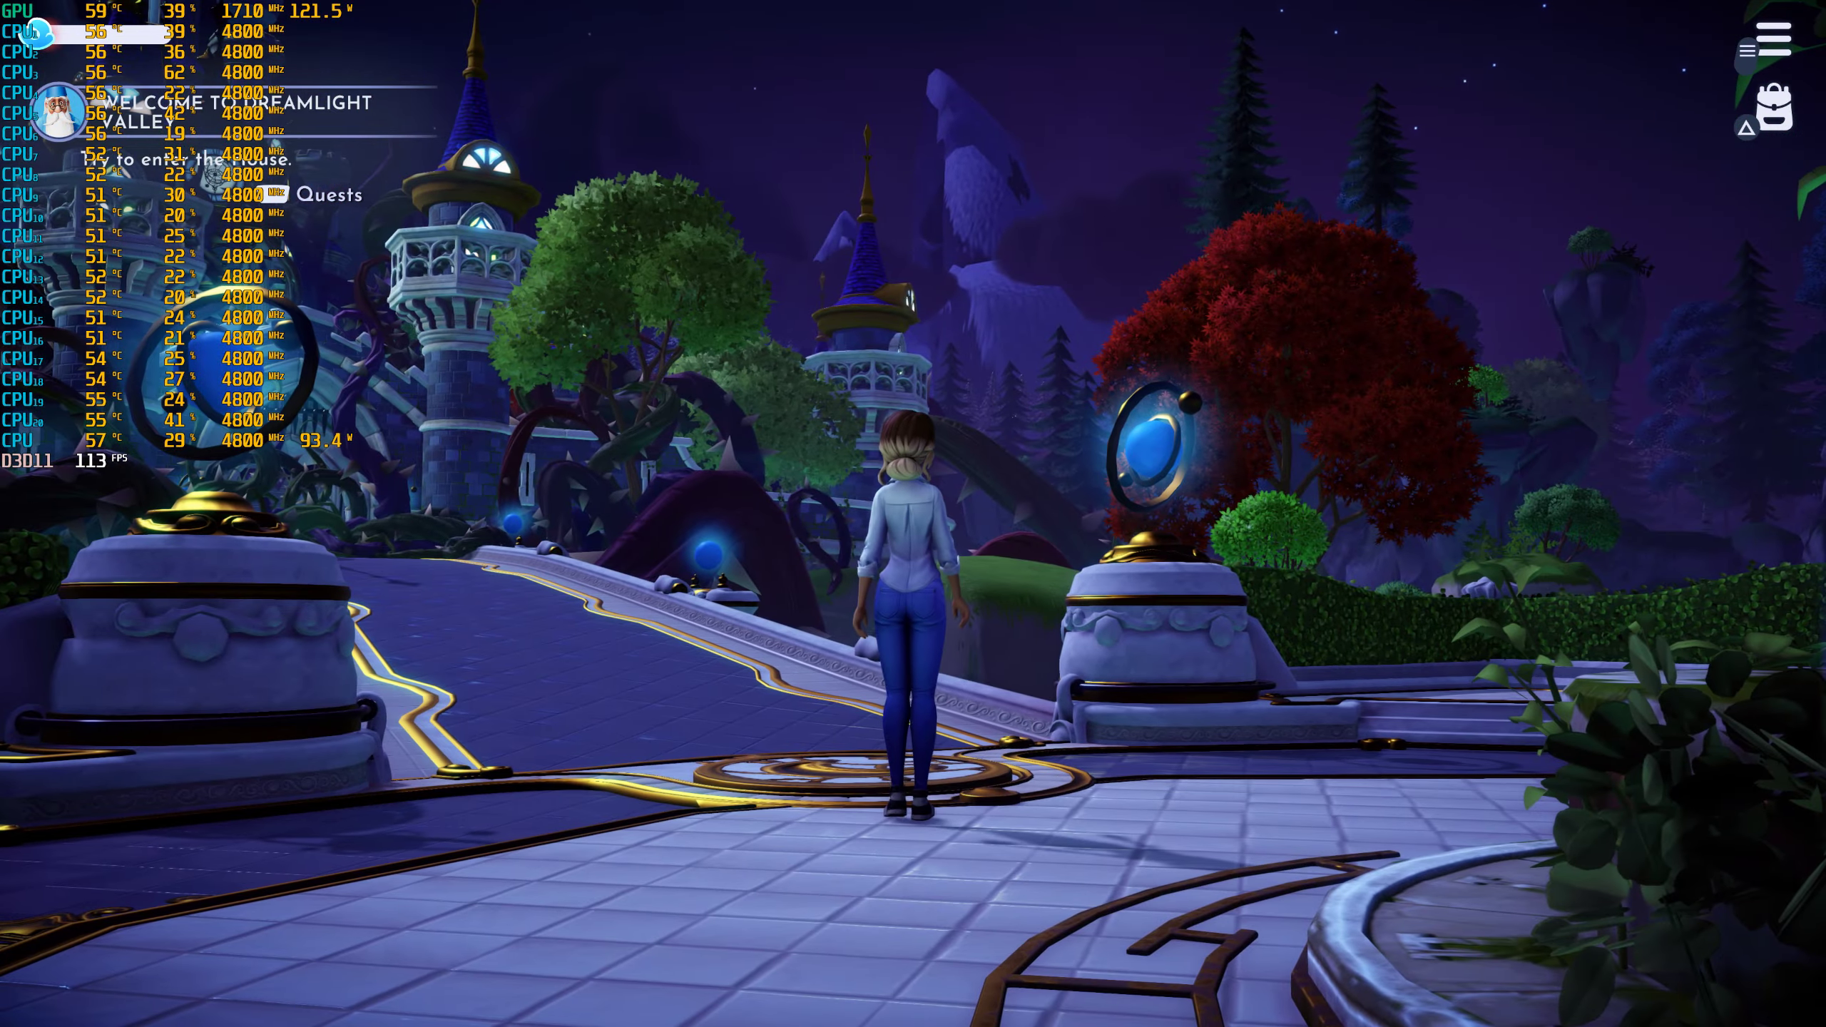
{"action": "key", "text": "w"}
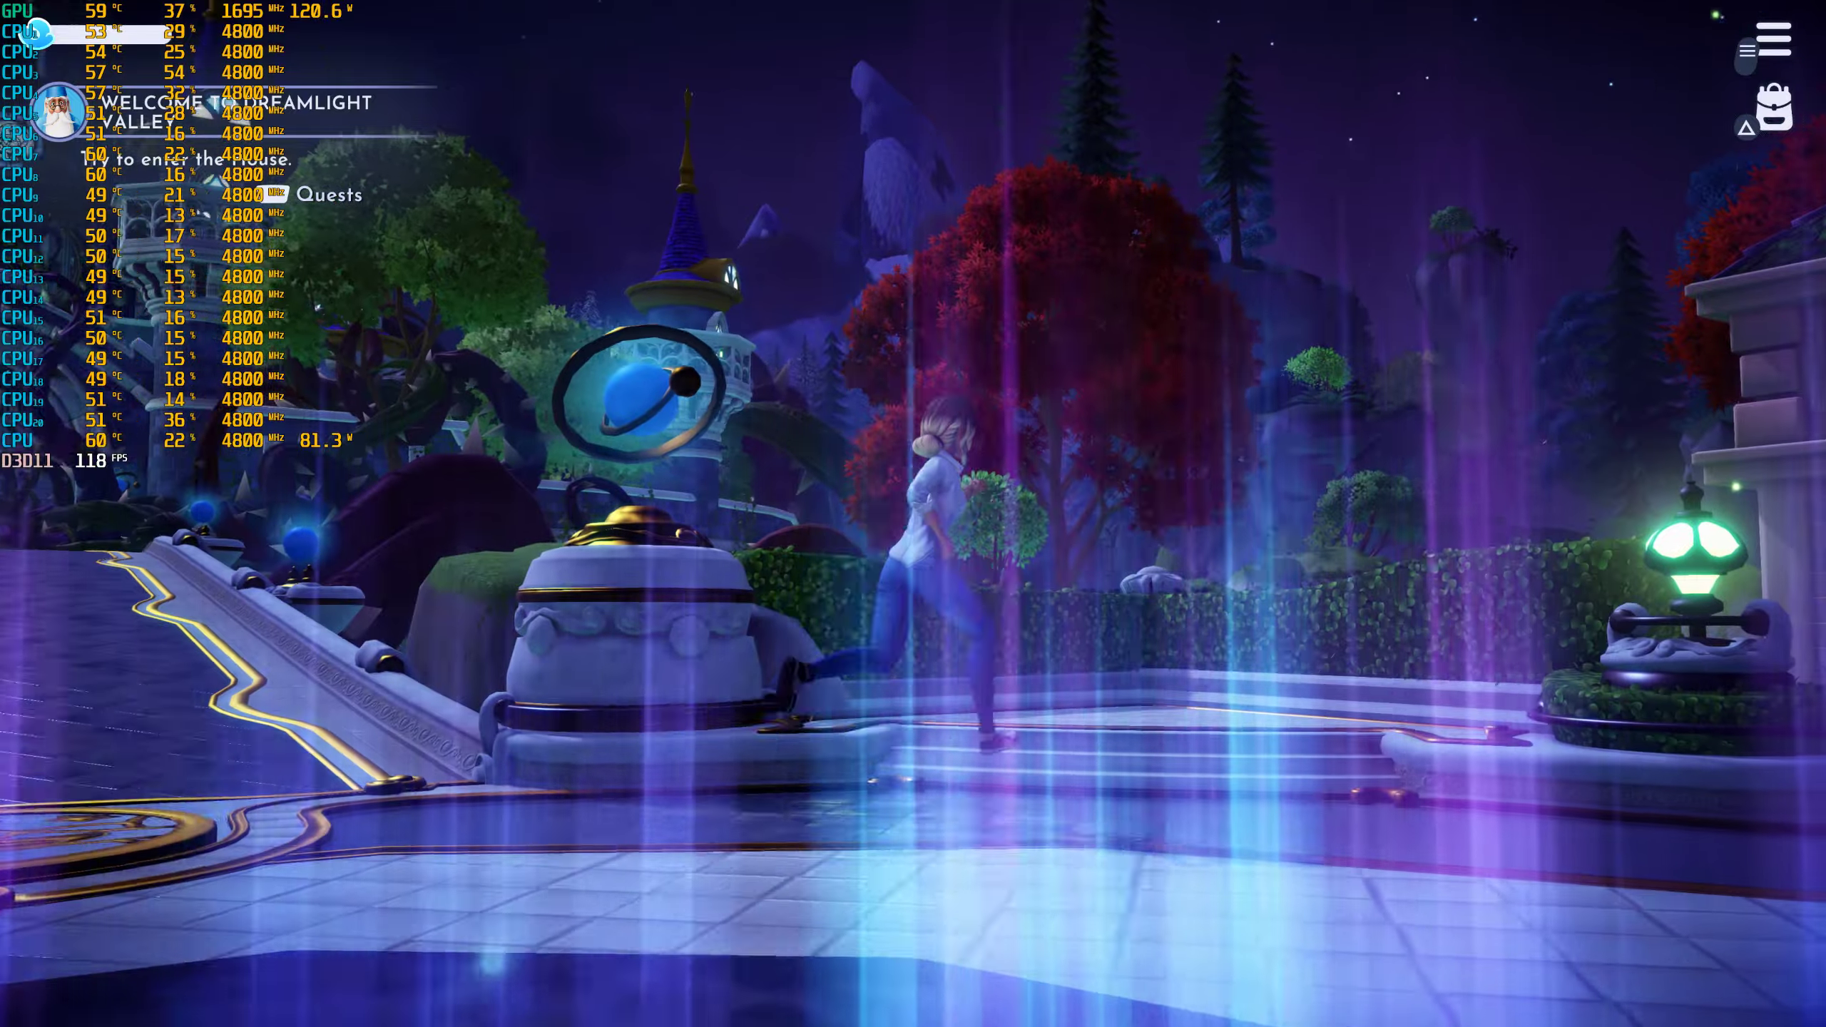